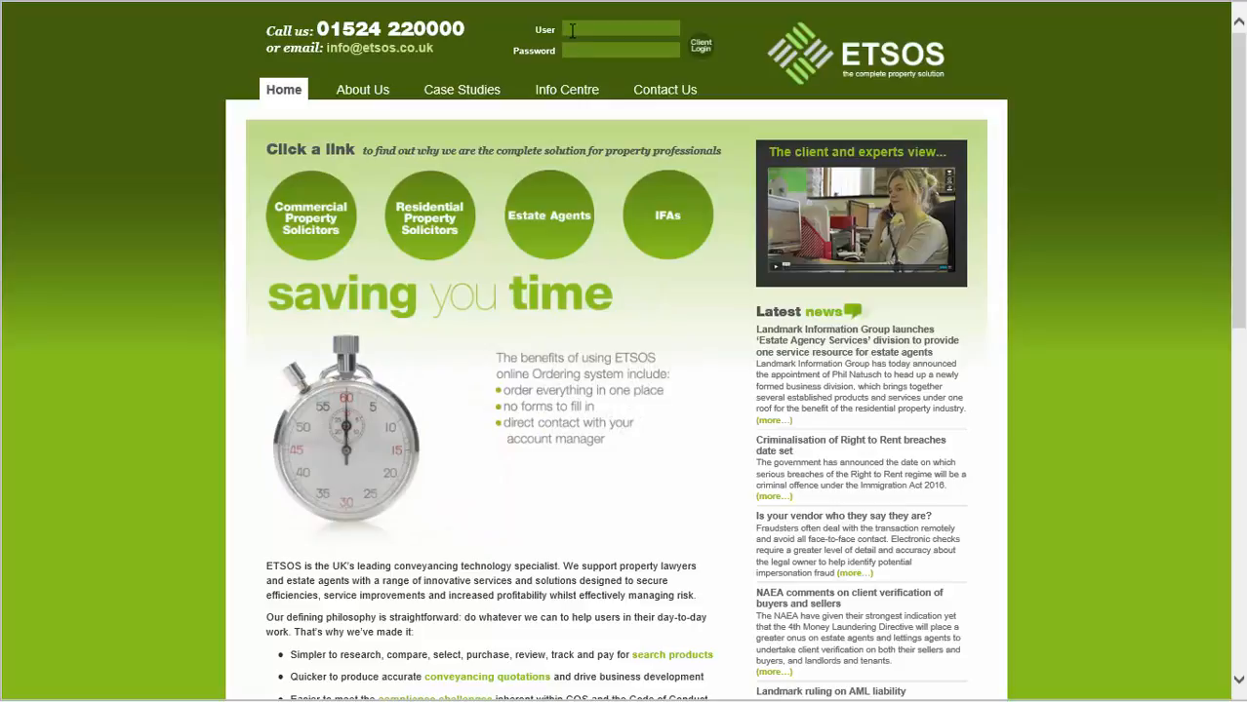
# Sign in to the client ordering area with the agent's user name and password
pyautogui.write('agent1')
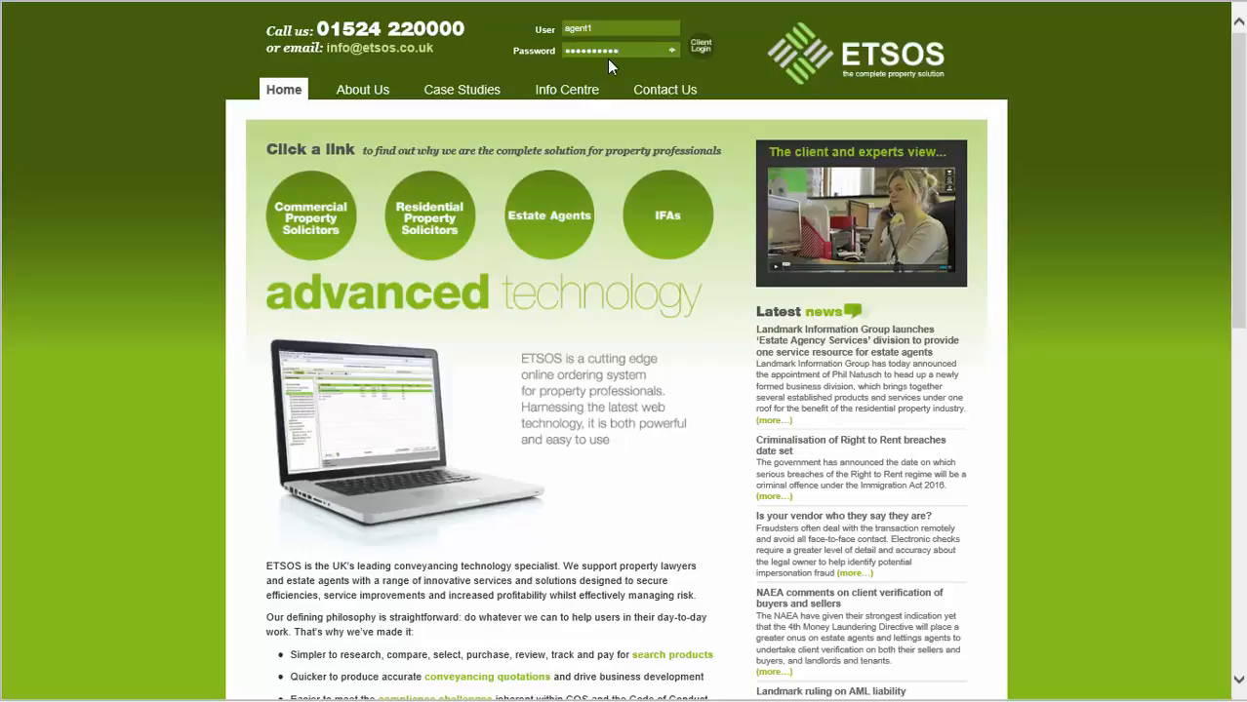
pyautogui.click(698, 47)
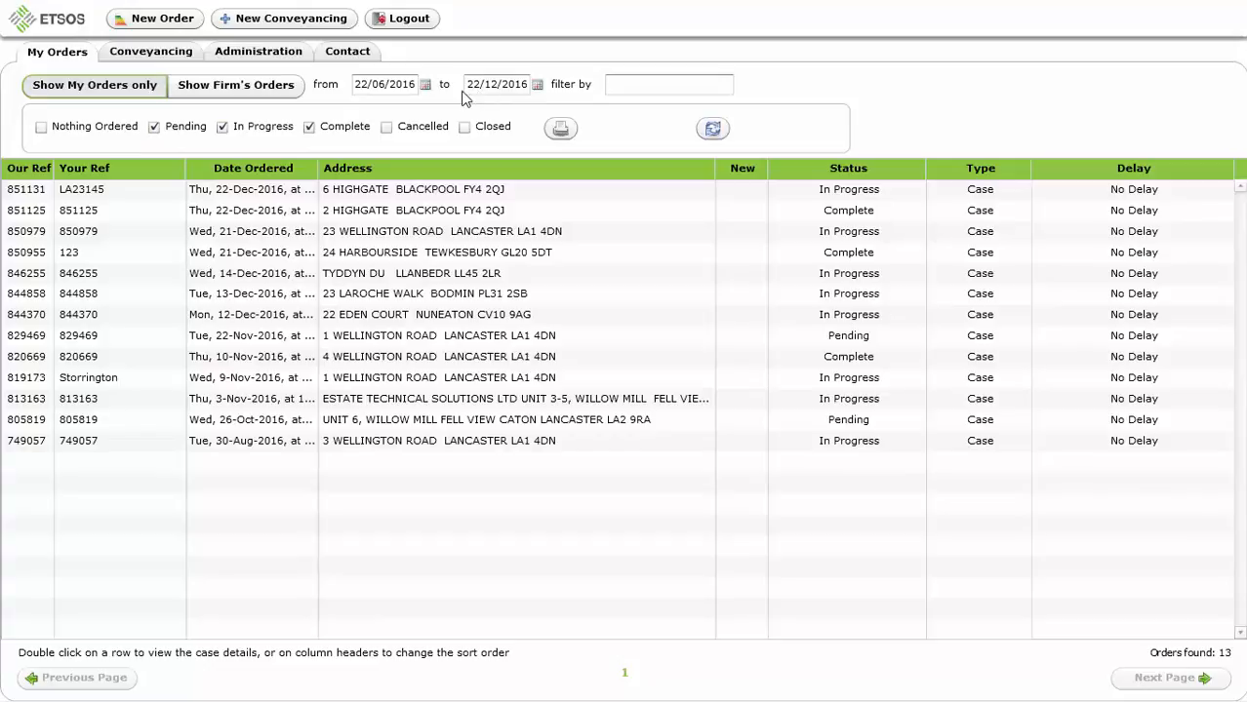
# Start a new order with a case reference and look up addresses for postcode LA1 4DN
pyautogui.click(153, 23)
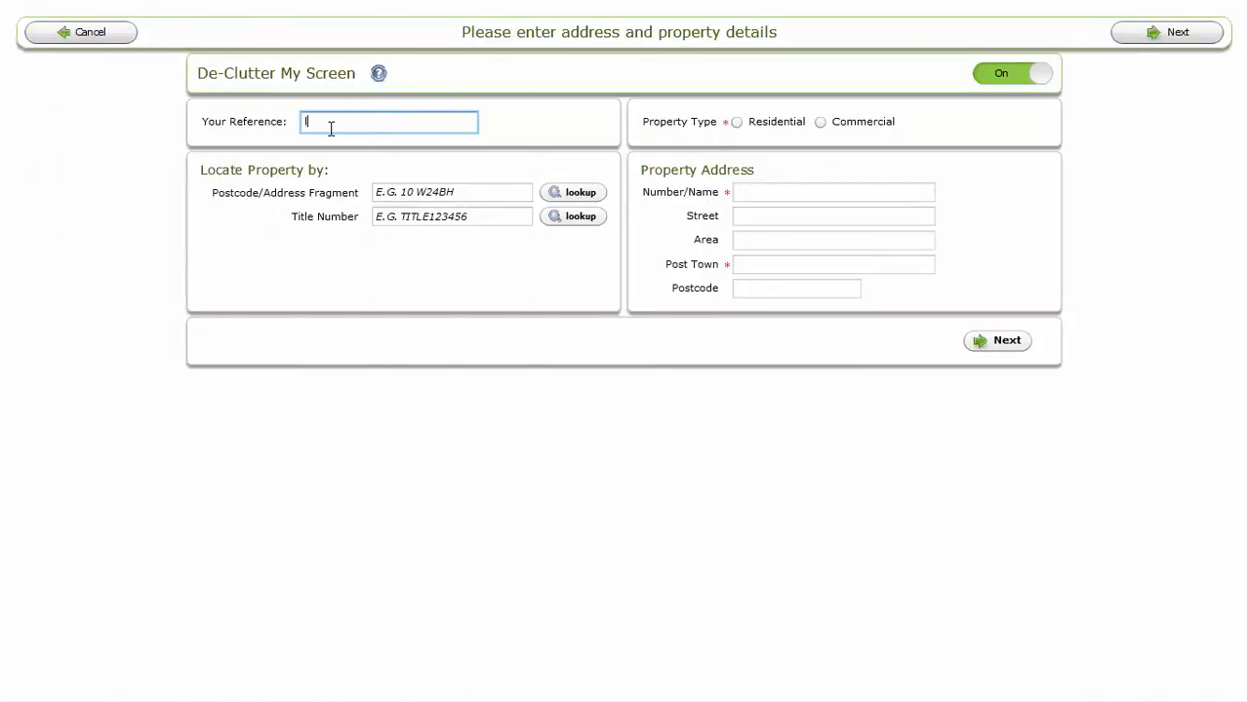
pyautogui.write('la123456')
pyautogui.click(382, 192)
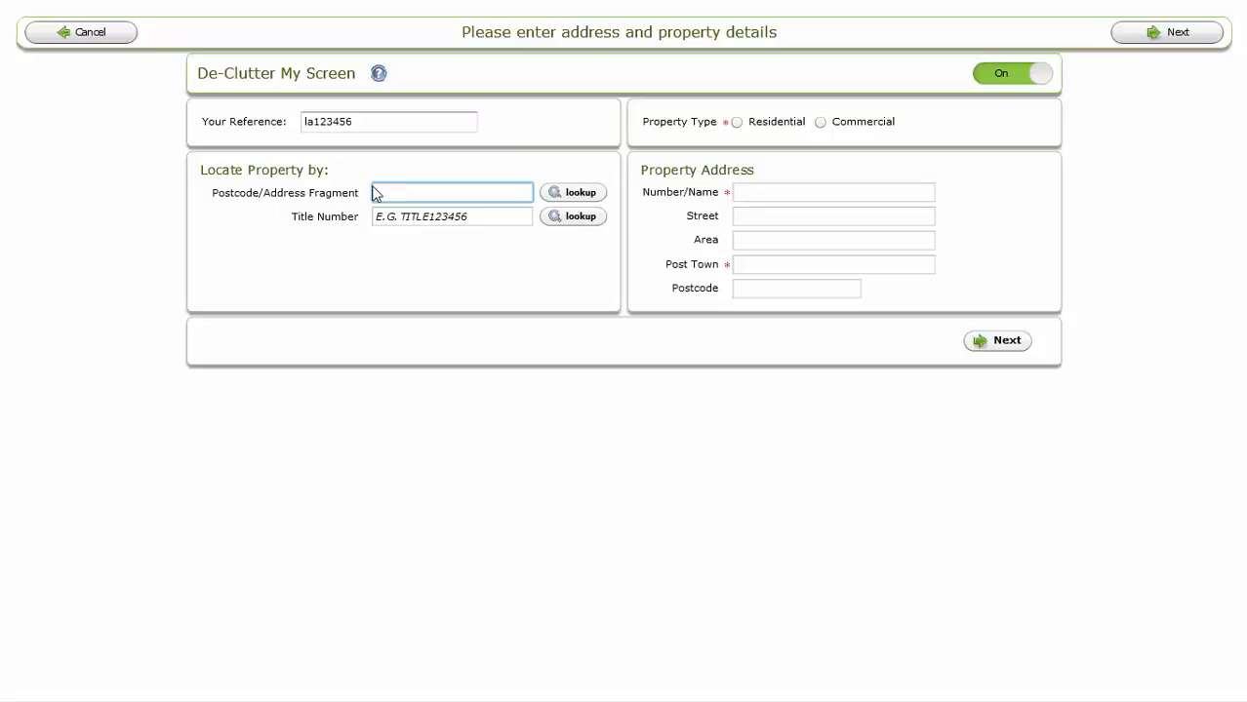
pyautogui.write('LA1 ')
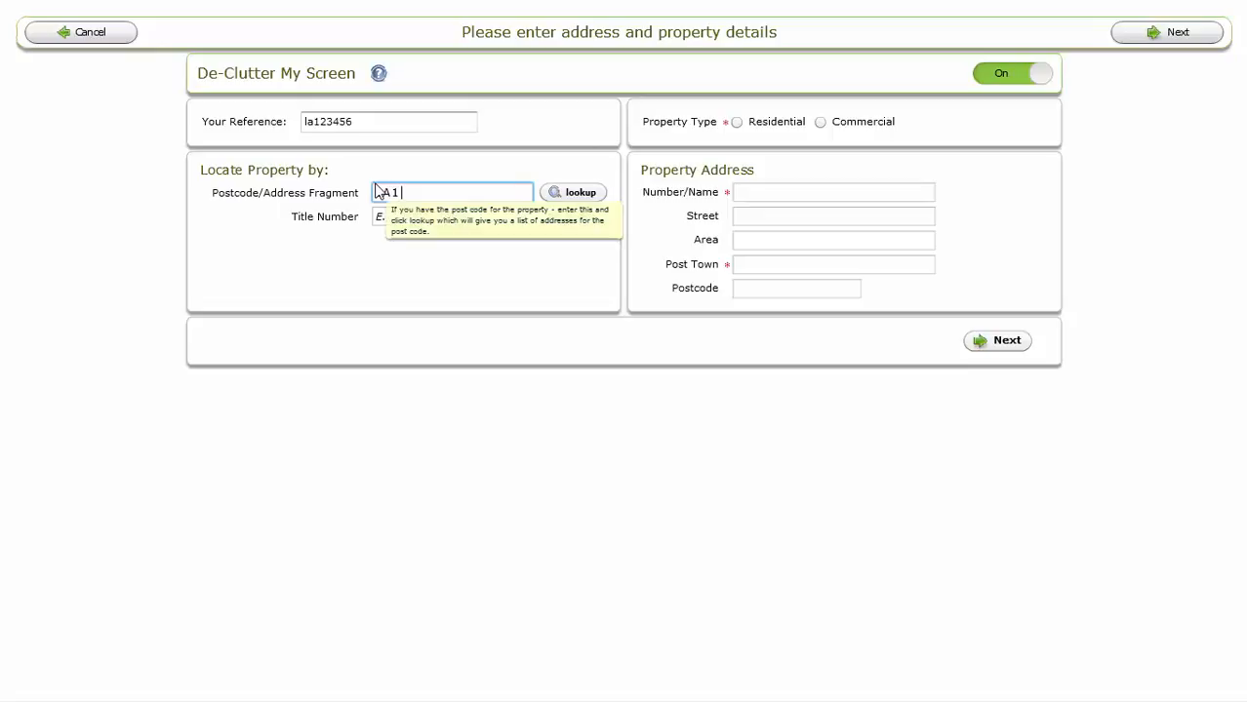
pyautogui.write('4DN')
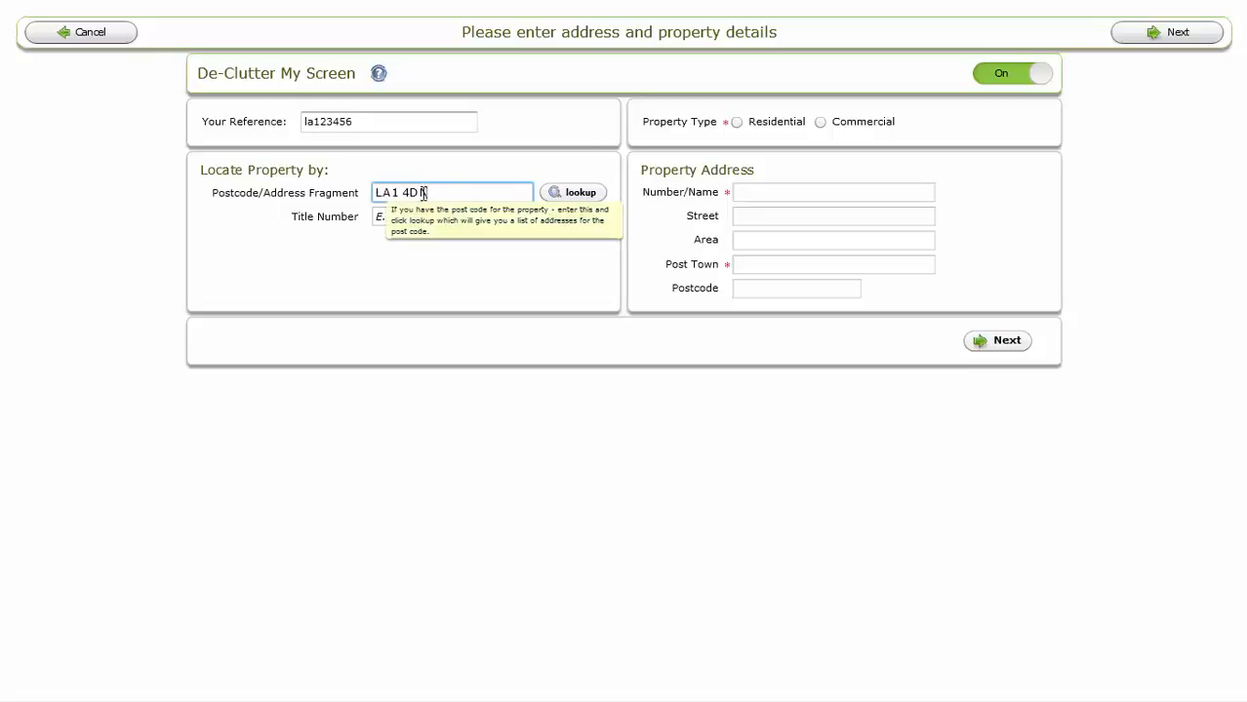
pyautogui.click(571, 192)
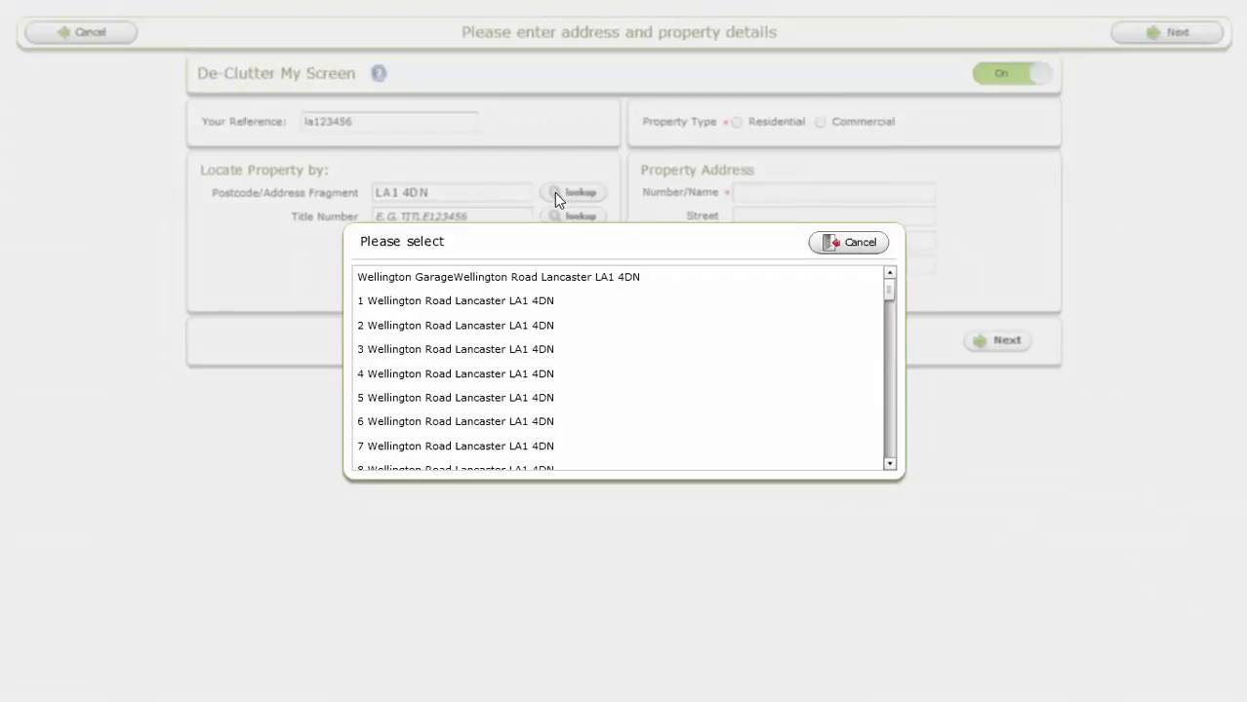
pyautogui.click(493, 407)
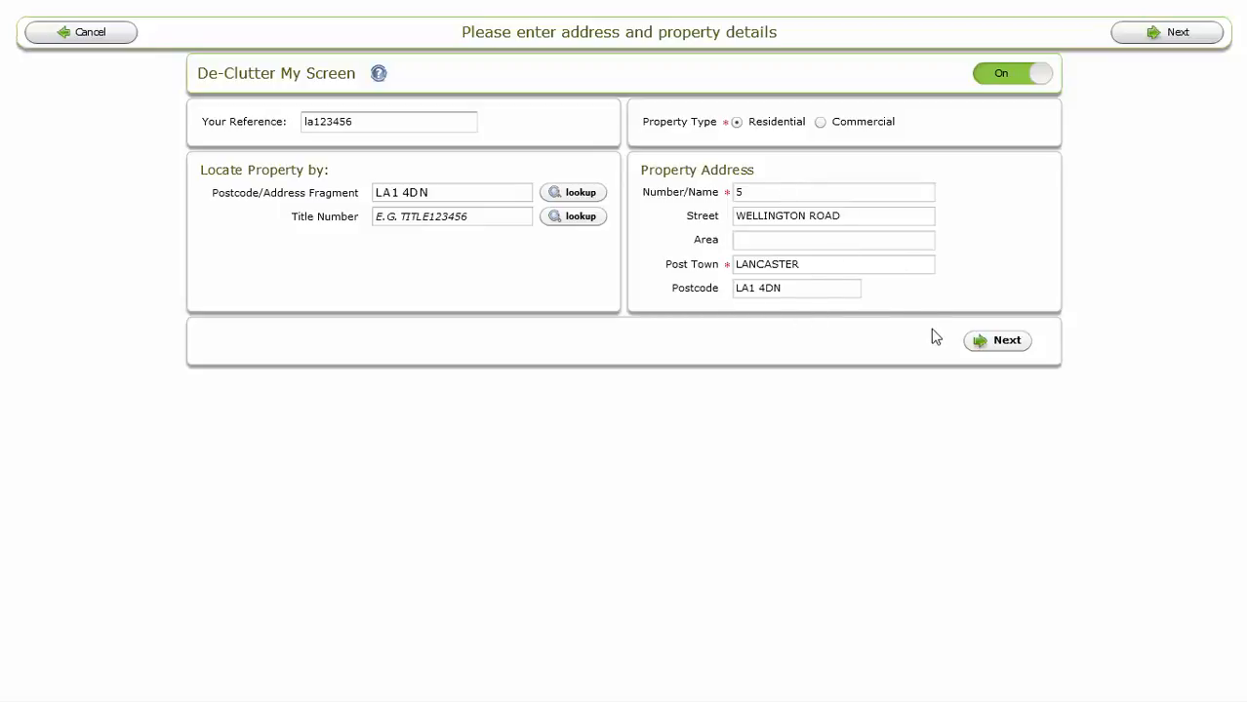
pyautogui.click(1016, 346)
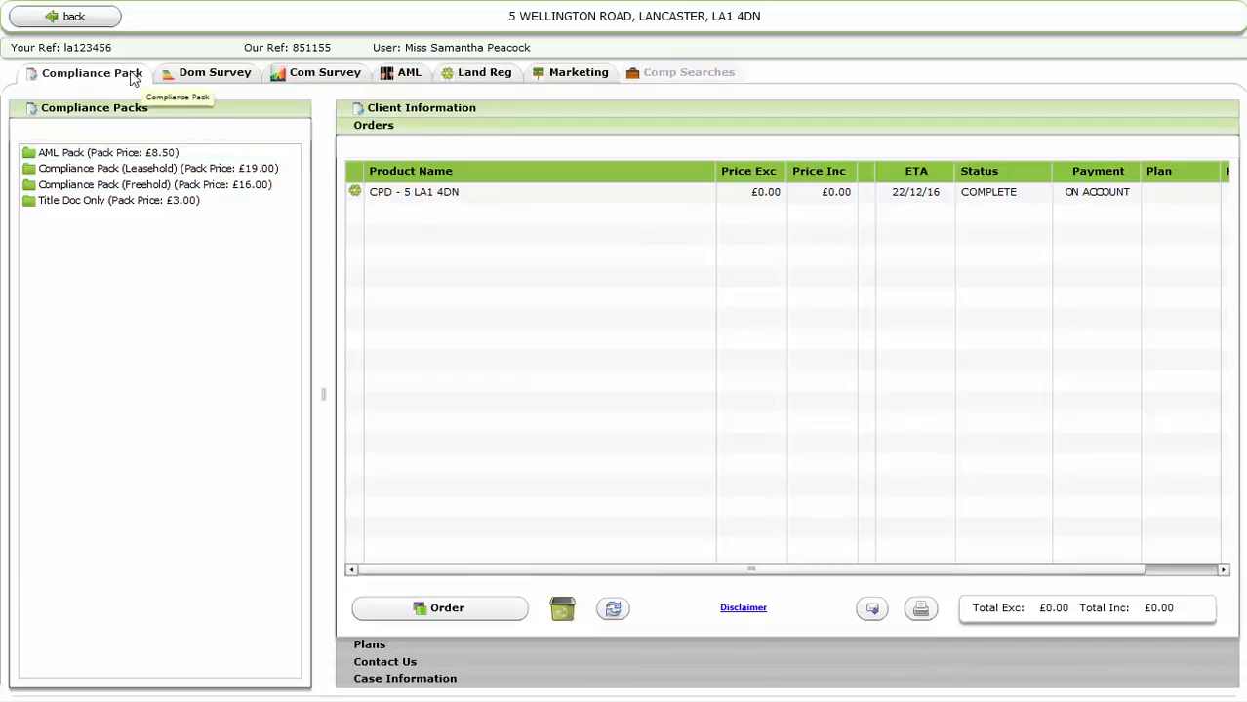
# Add the £8.50 AML Pack and order its three pending items, totalling £9.60 with VAT
pyautogui.click(126, 157)
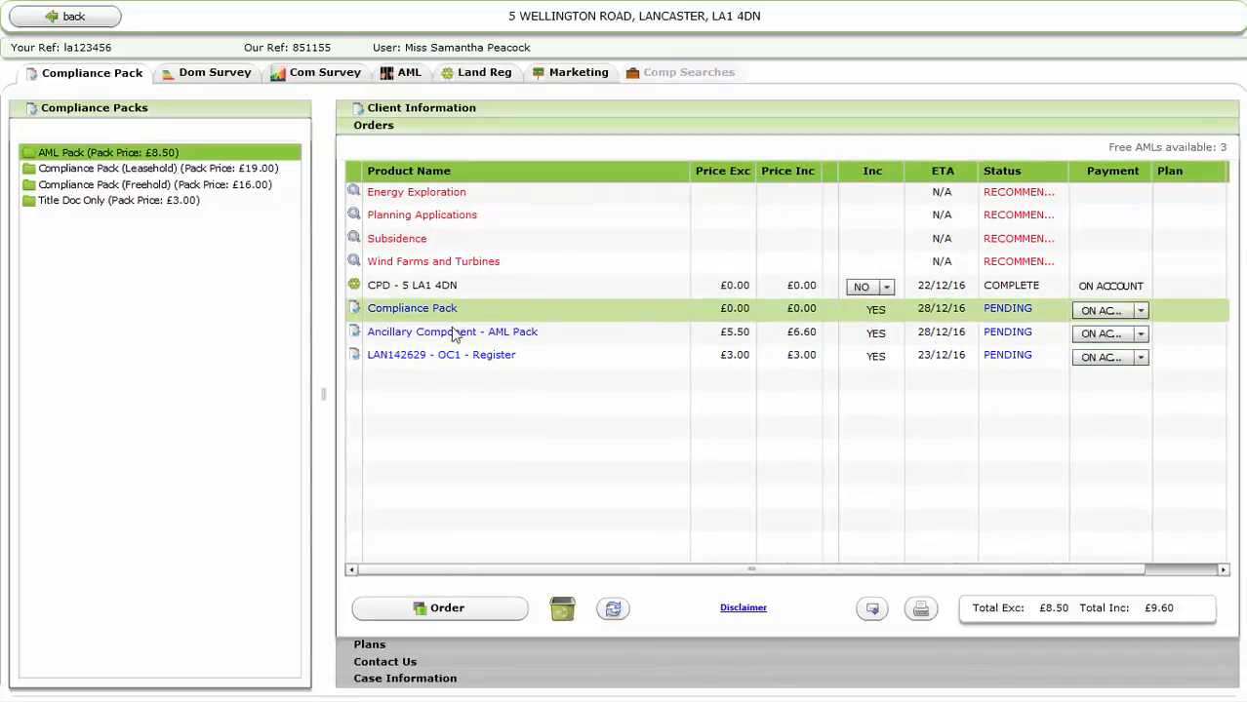
pyautogui.moveTo(467, 369)
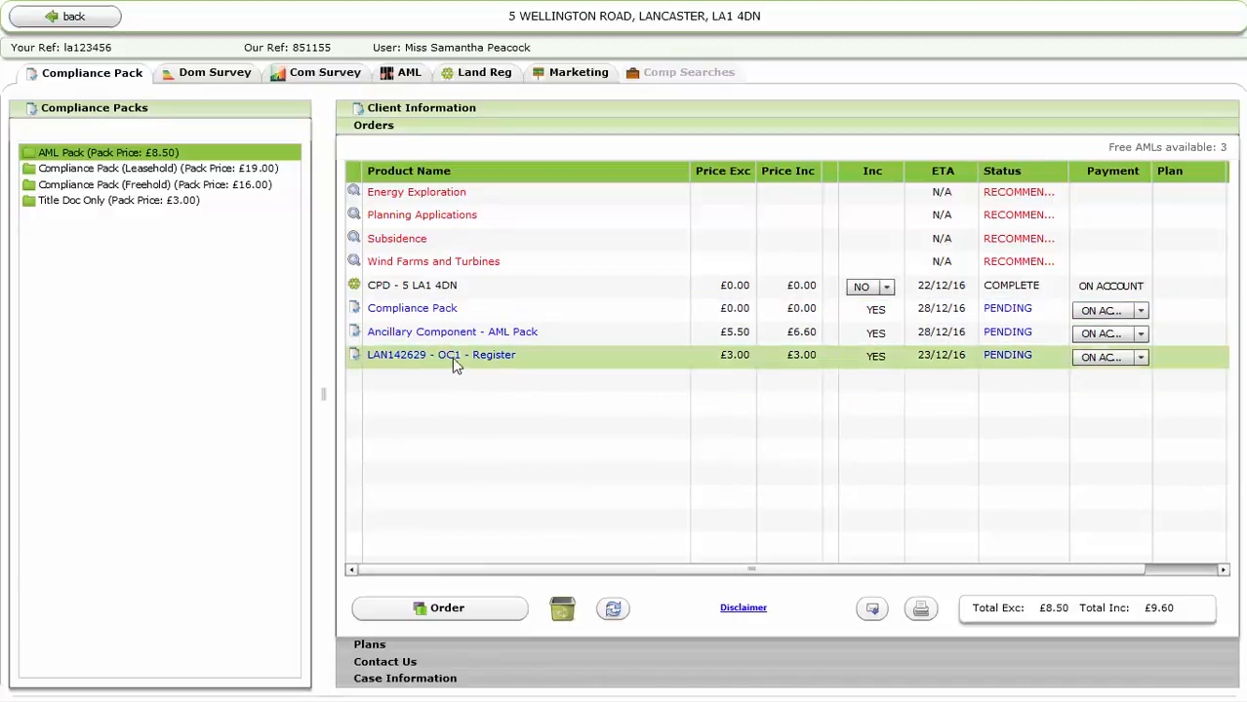
pyautogui.moveTo(448, 314)
pyautogui.mouseDown()
pyautogui.moveTo(548, 513)
pyautogui.moveTo(572, 605)
pyautogui.moveTo(487, 285)
pyautogui.moveTo(459, 327)
pyautogui.mouseUp()
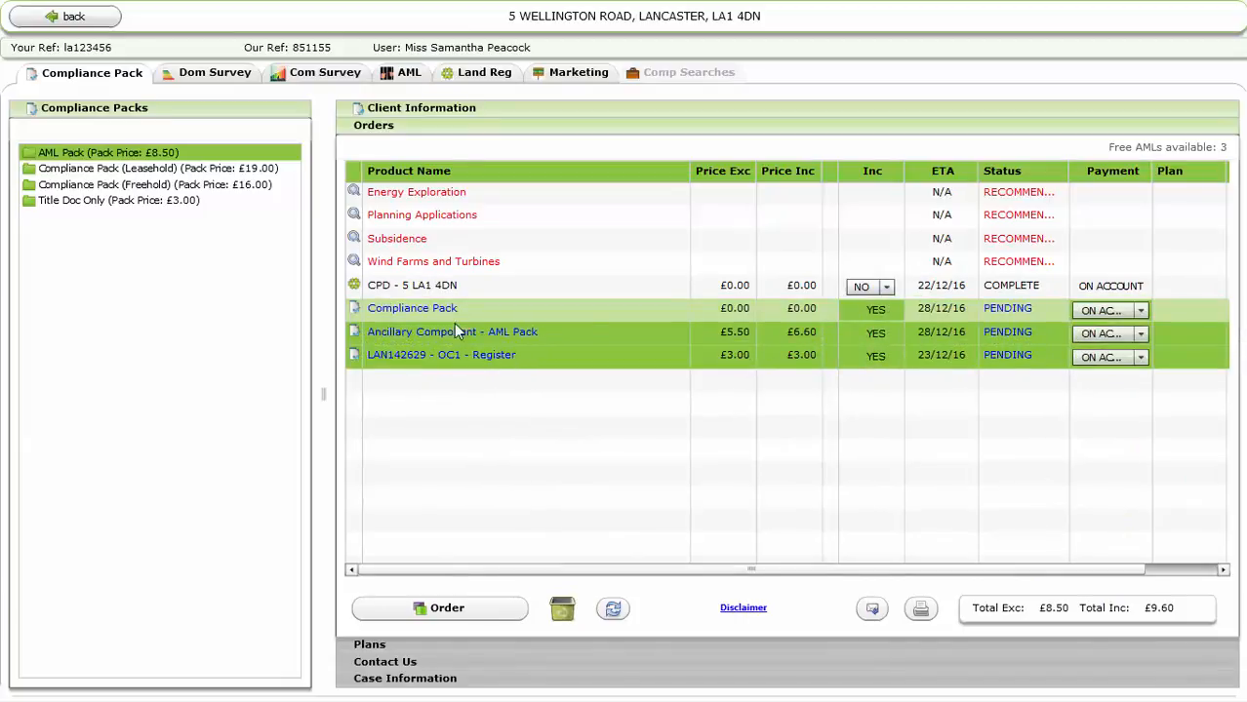
pyautogui.click(455, 607)
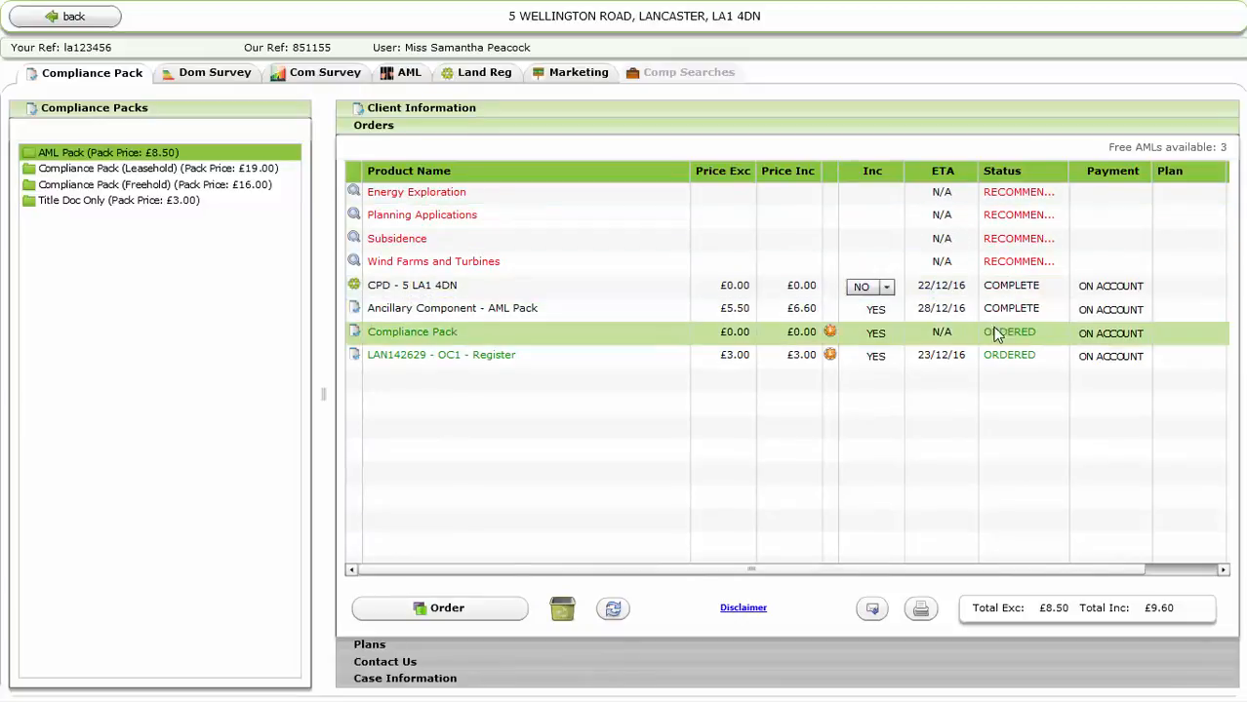
pyautogui.moveTo(1042, 357)
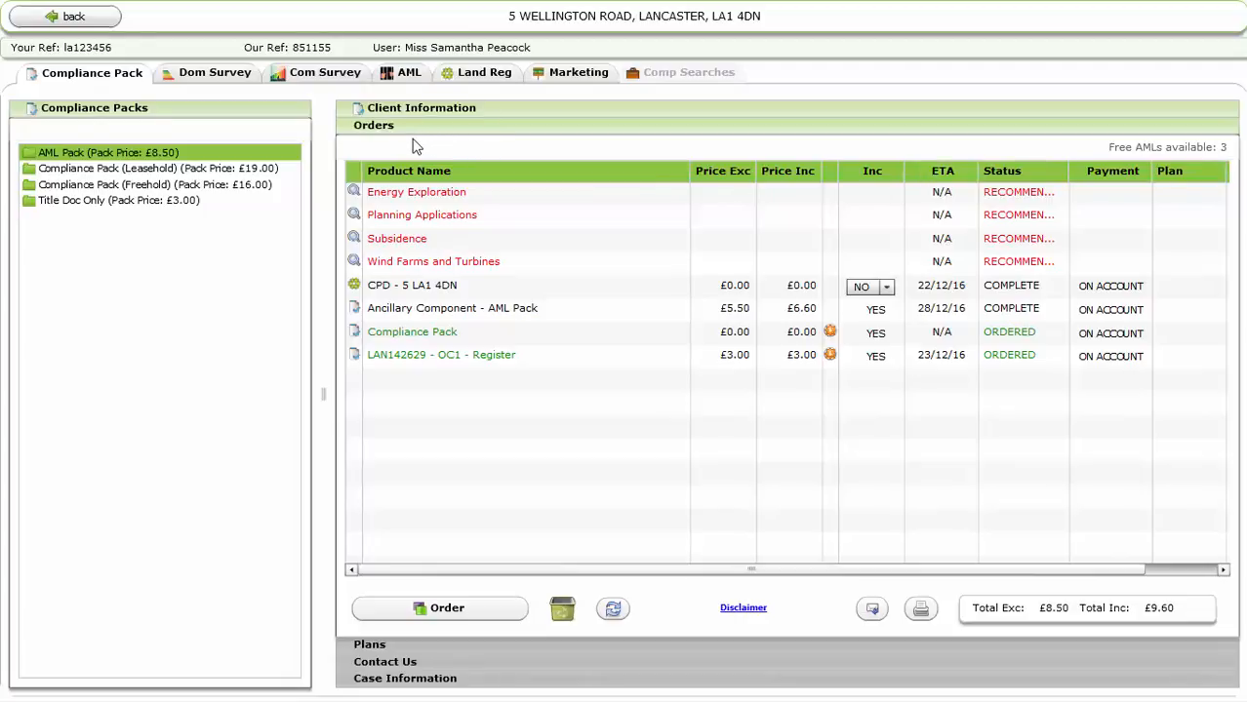
# Open the £3.00 AML - Individual product form from the AML products
pyautogui.click(414, 77)
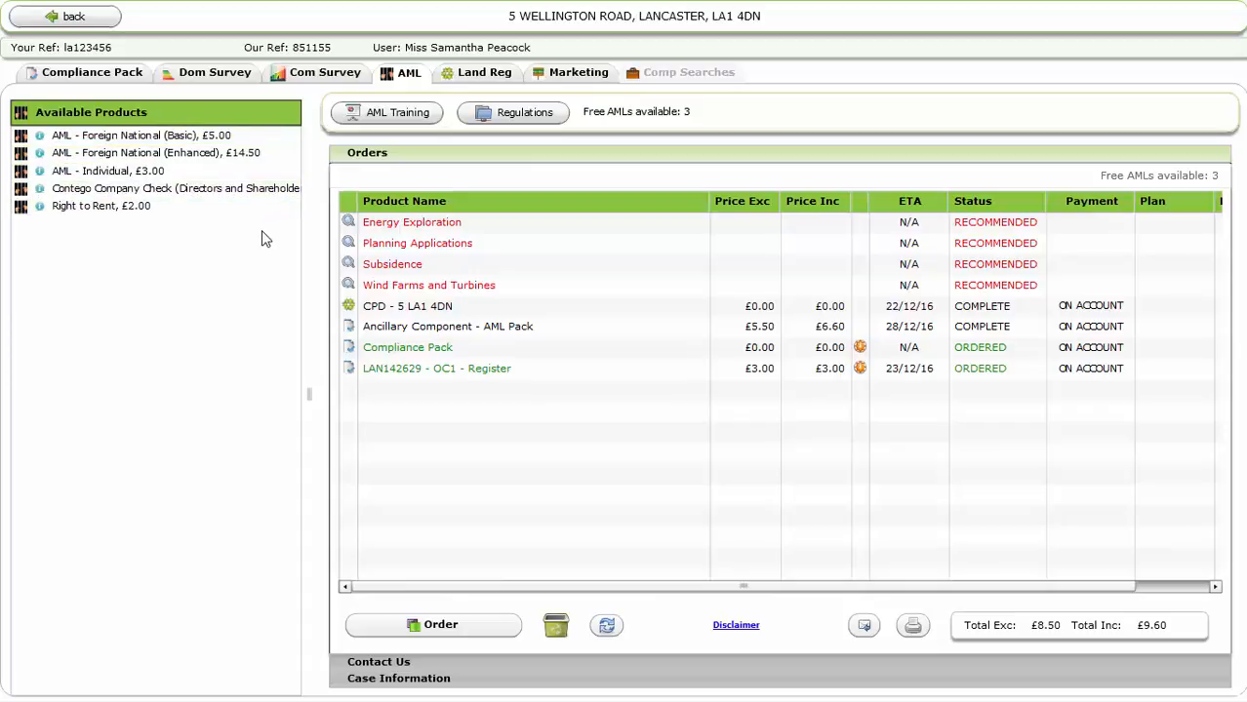
pyautogui.click(91, 181)
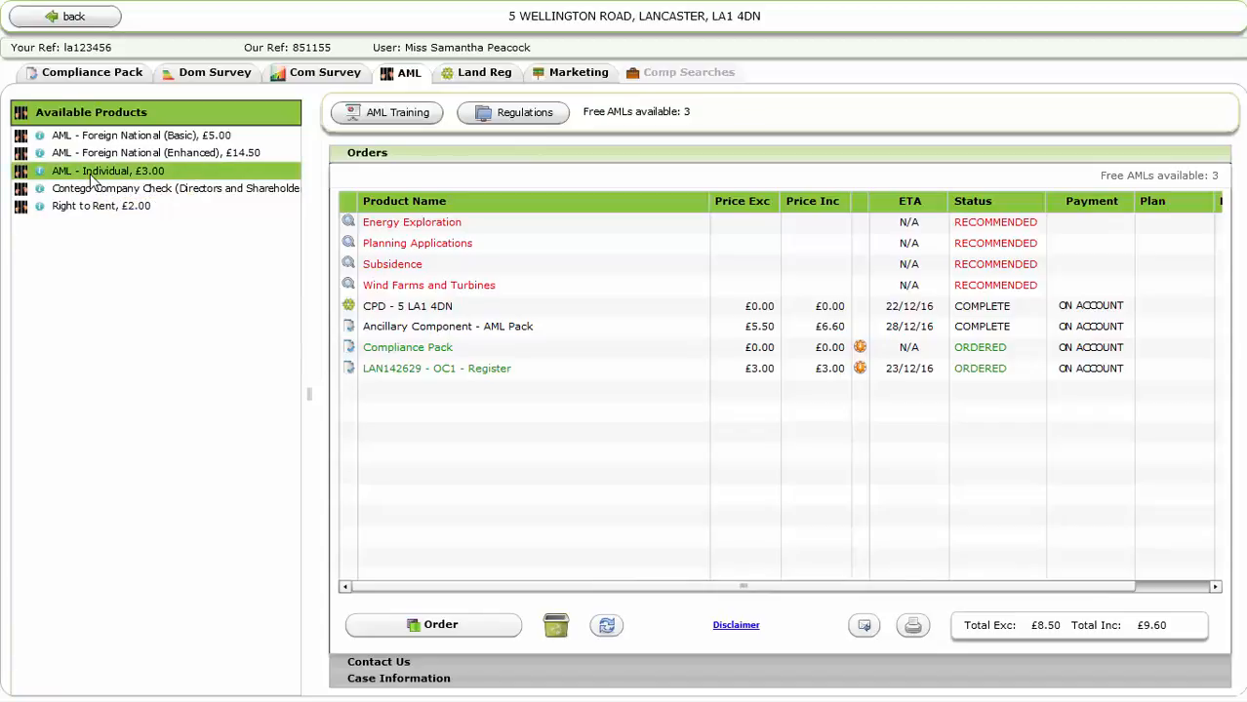
pyautogui.doubleClick(90, 180)
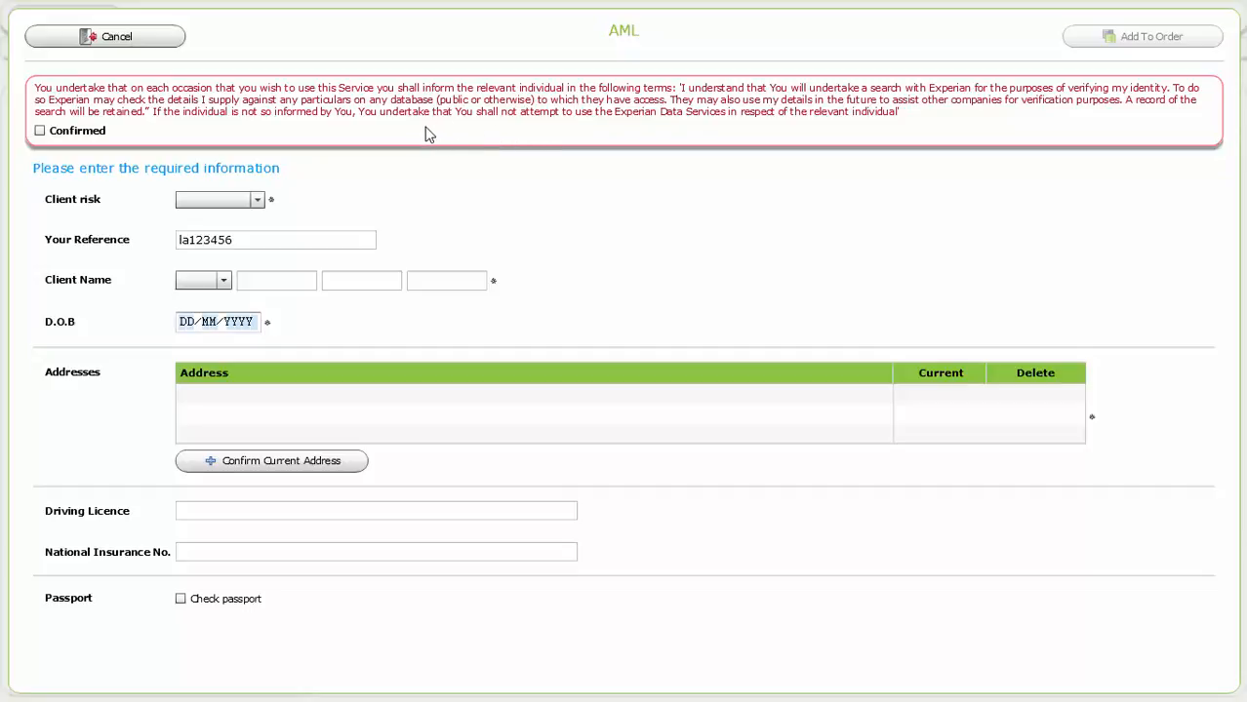
# Tick Confirmed, set client risk to Normal and choose the title Mr
pyautogui.click(40, 131)
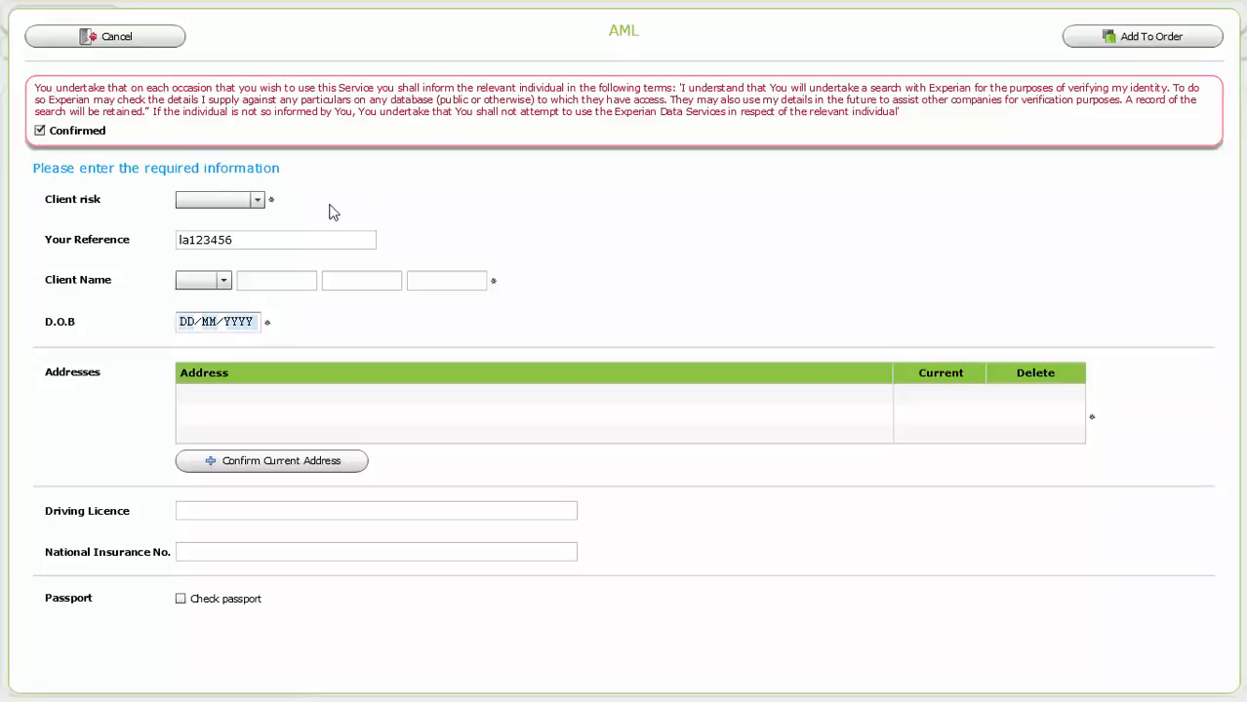
pyautogui.click(258, 200)
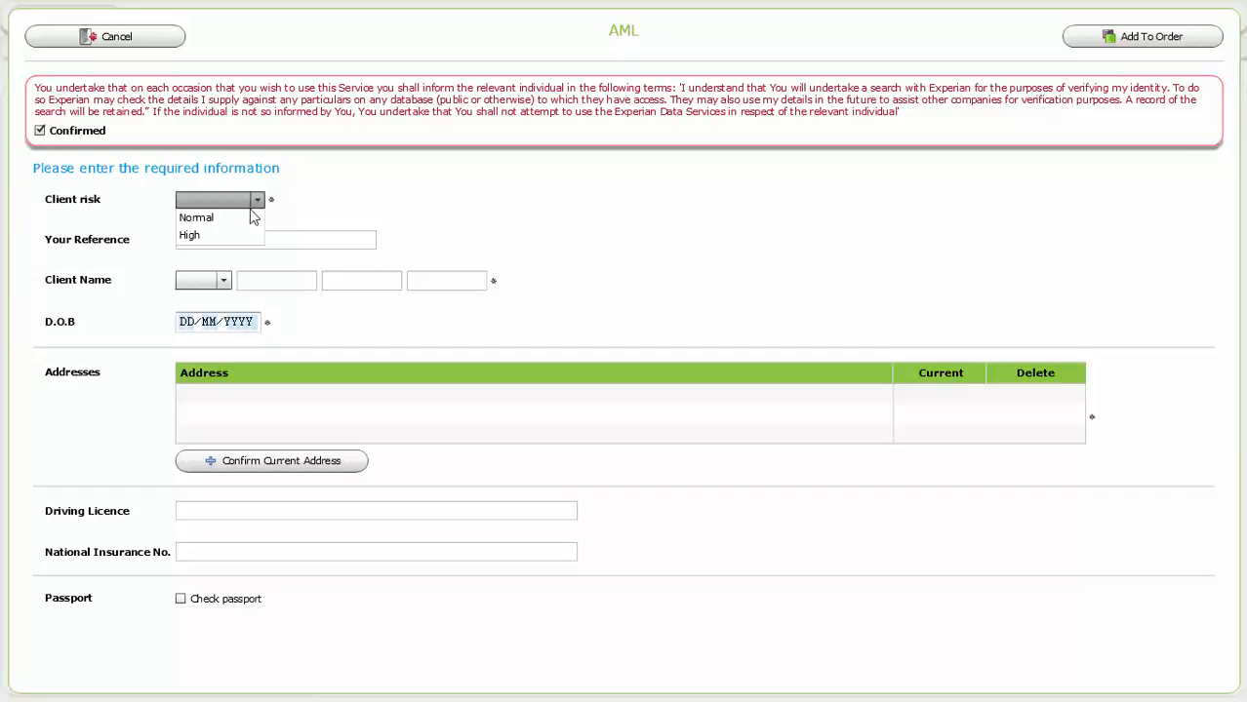
pyautogui.click(245, 215)
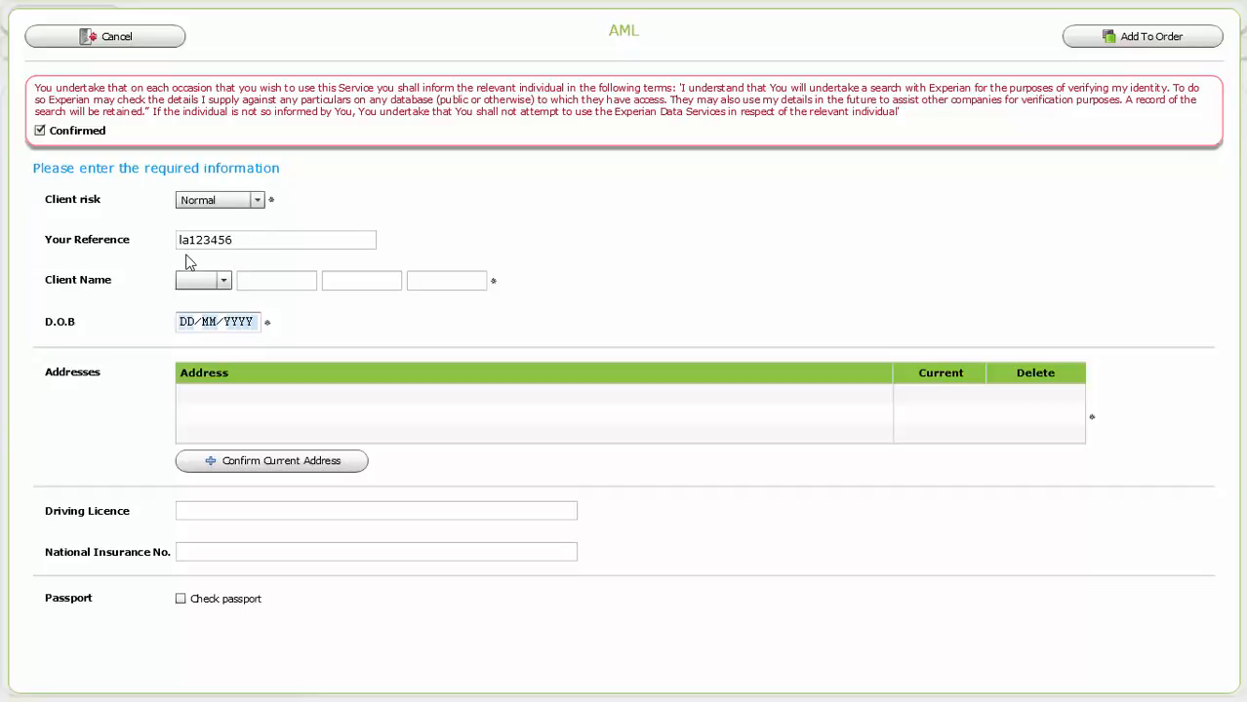
pyautogui.write('7')
pyautogui.click(210, 280)
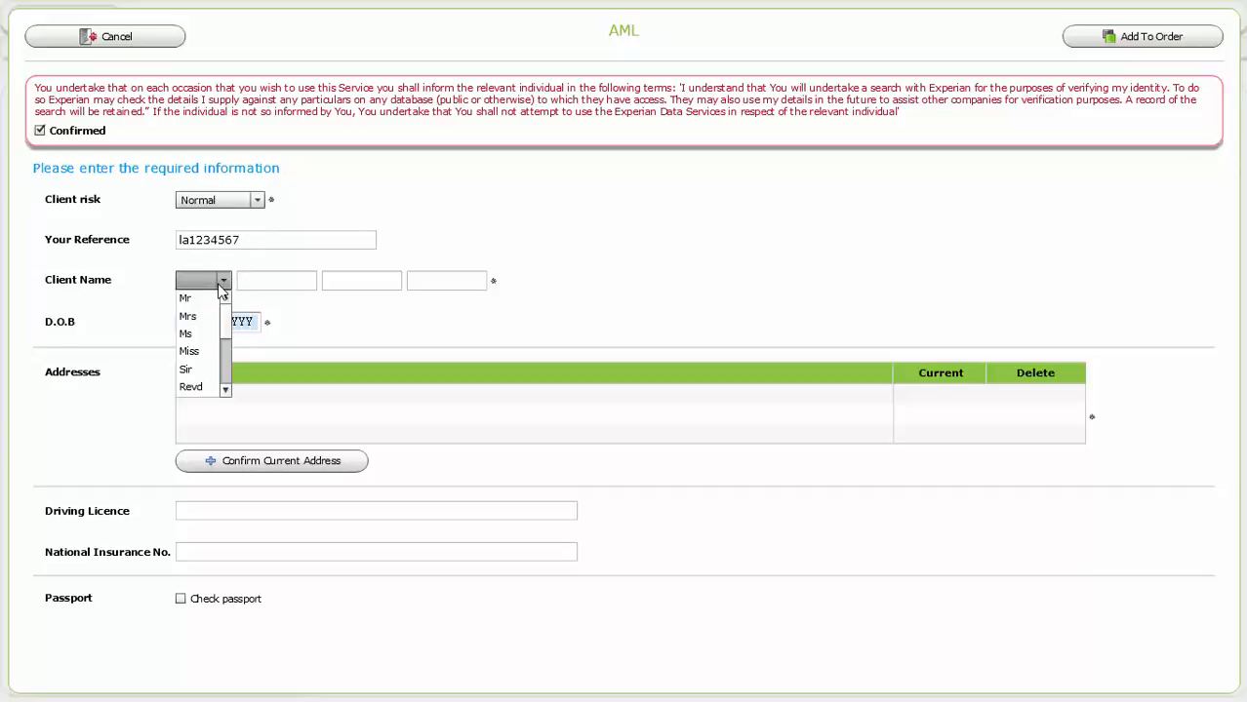
pyautogui.click(203, 300)
# Enter the client's first, middle and last names and date of birth
pyautogui.click(258, 274)
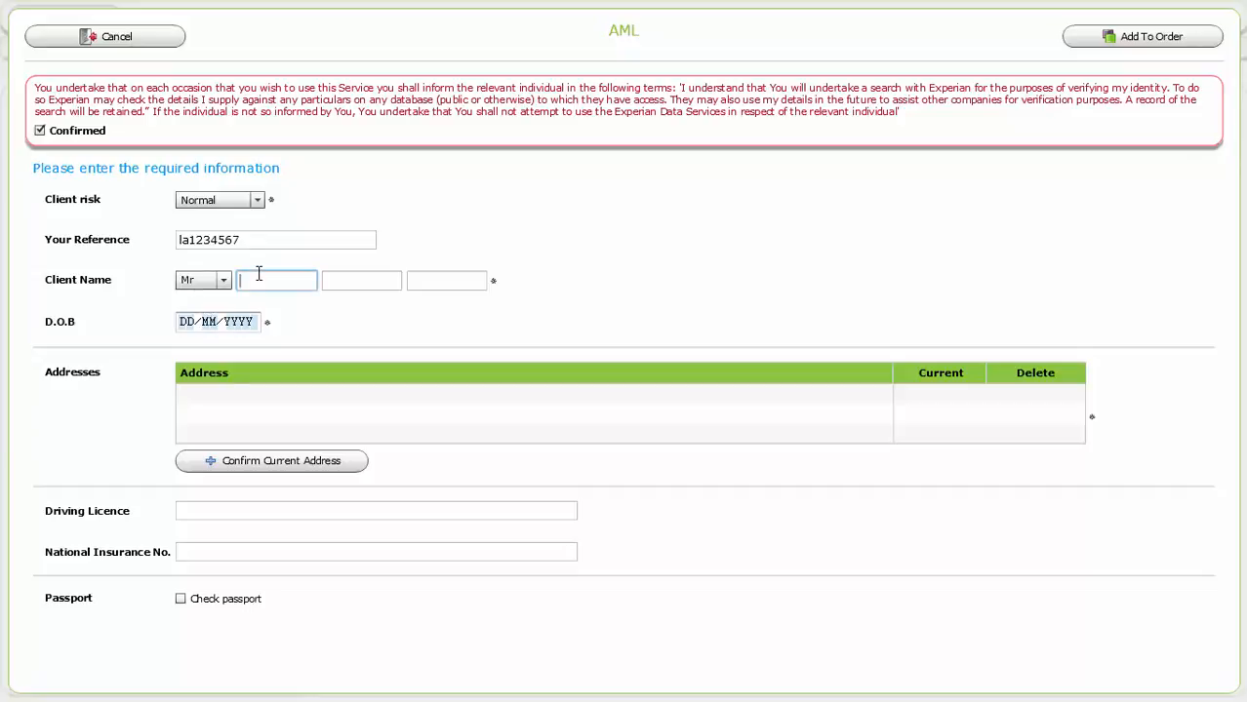
pyautogui.write('John')
pyautogui.press('Tab')
pyautogui.write('Paul')
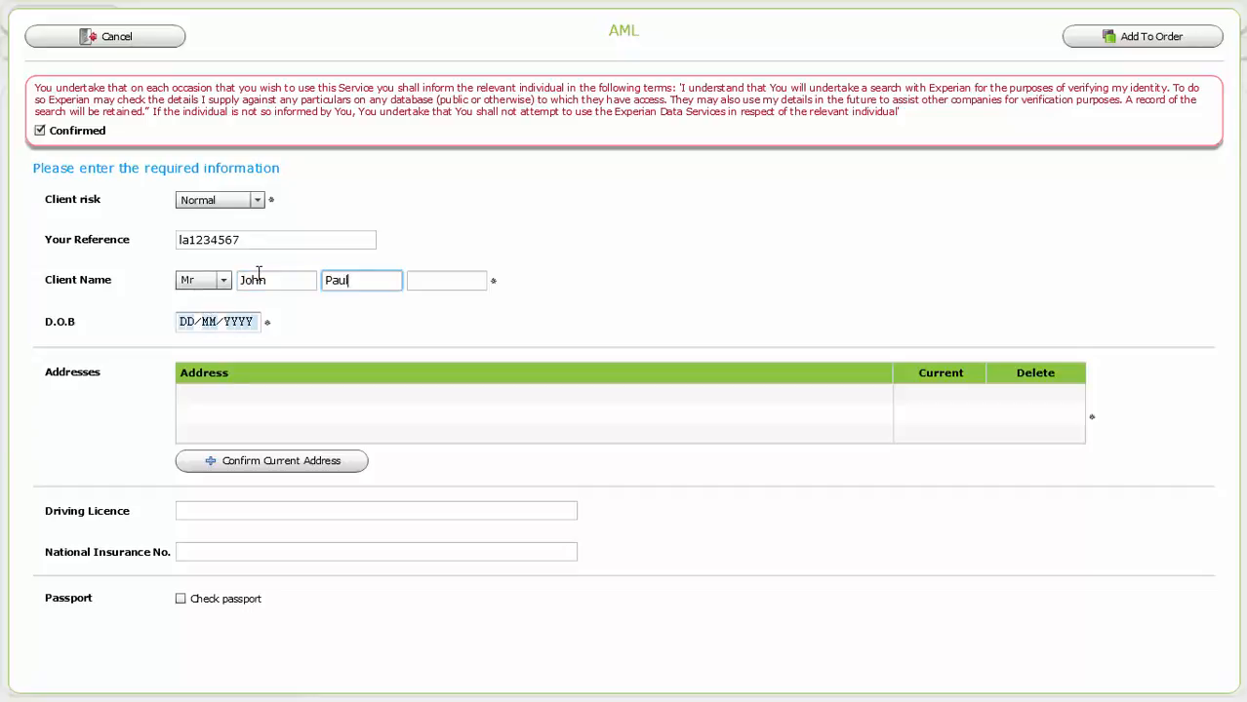
pyautogui.press('Tab')
pyautogui.write('Smith')
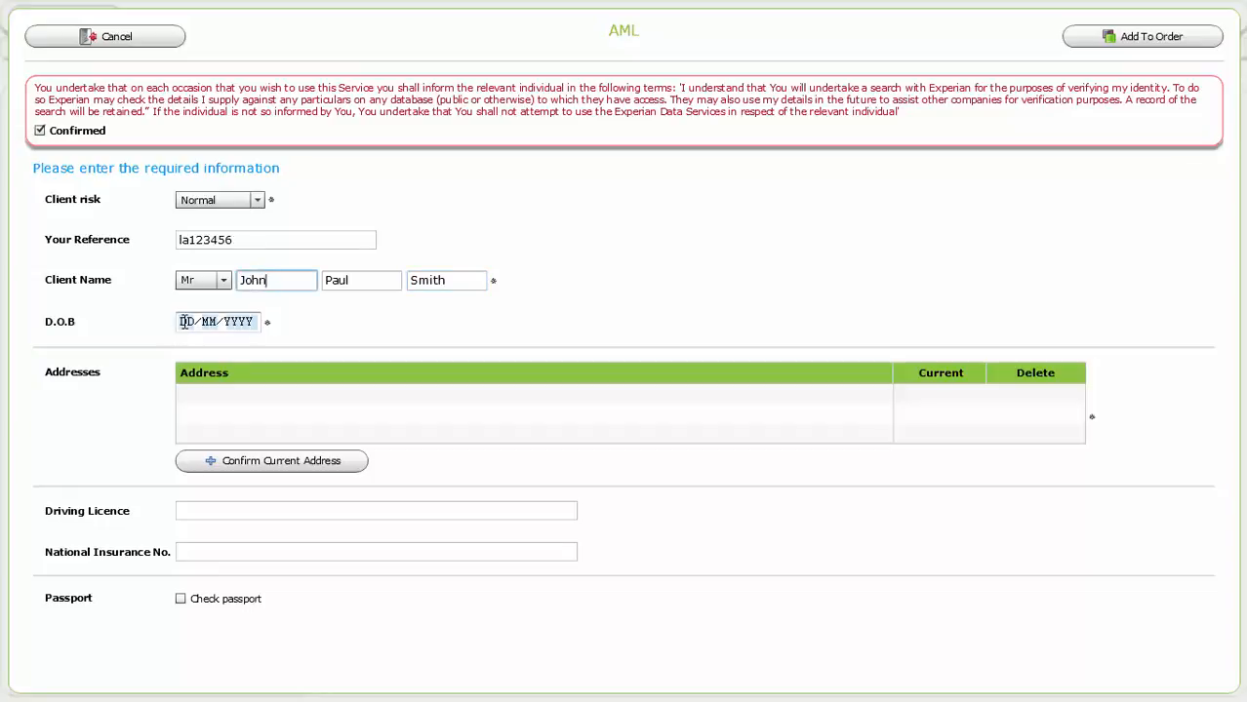
pyautogui.click(186, 323)
pyautogui.write('01/01/1')
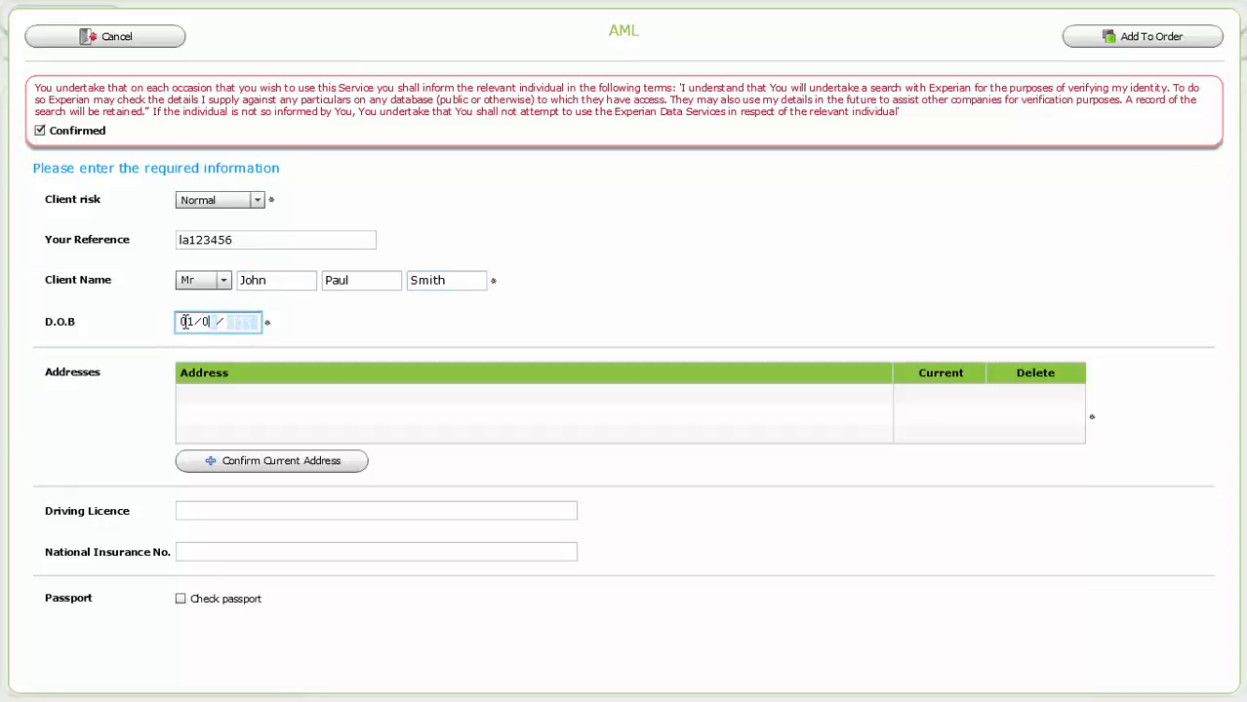
pyautogui.write('991')
pyautogui.click(261, 462)
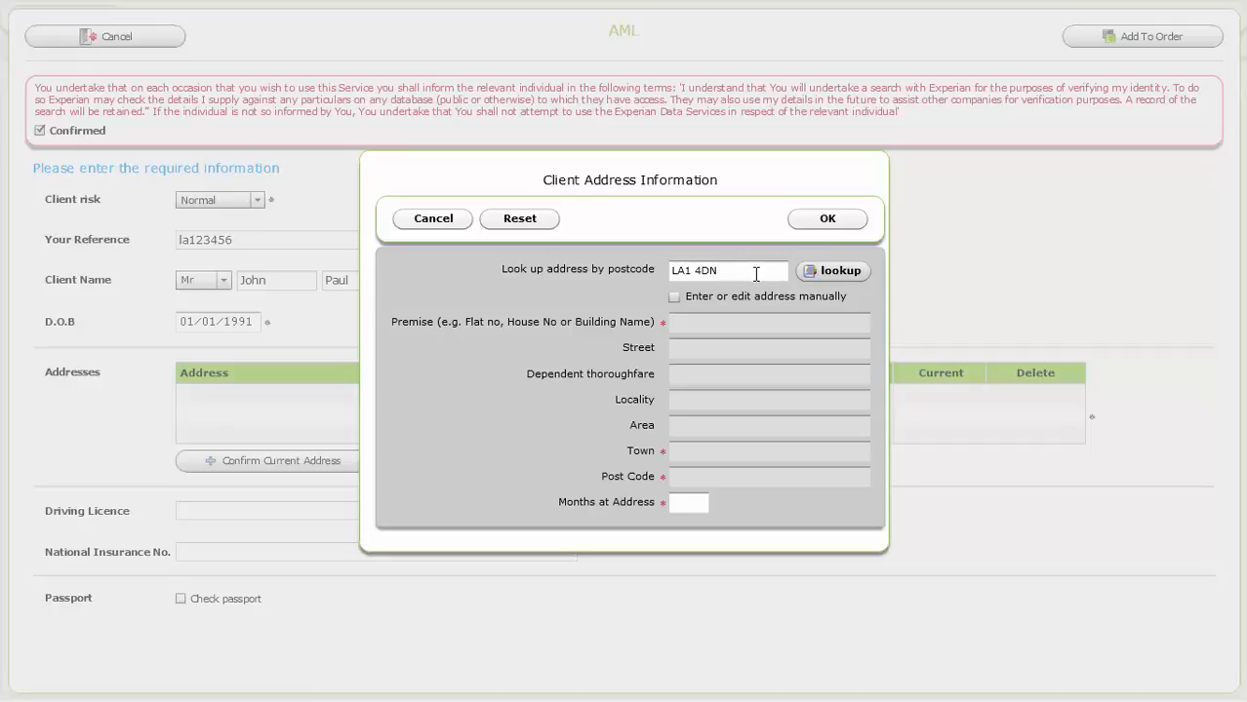
pyautogui.click(811, 270)
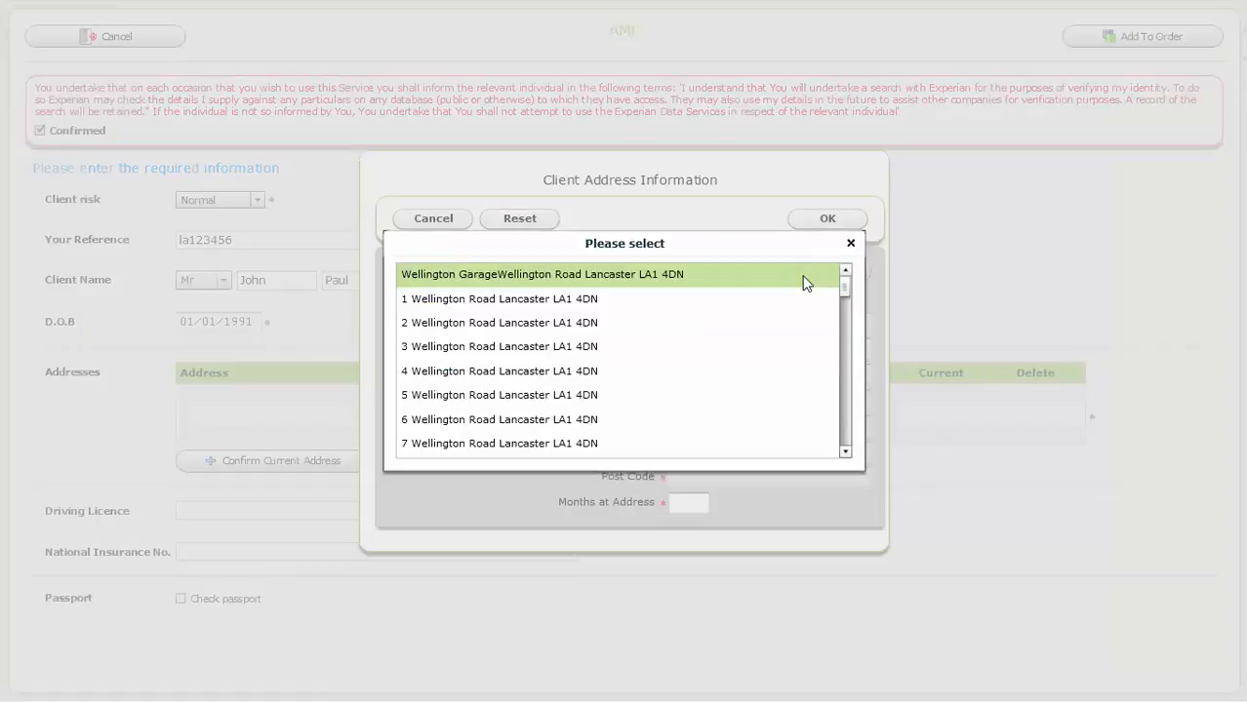
pyautogui.click(590, 395)
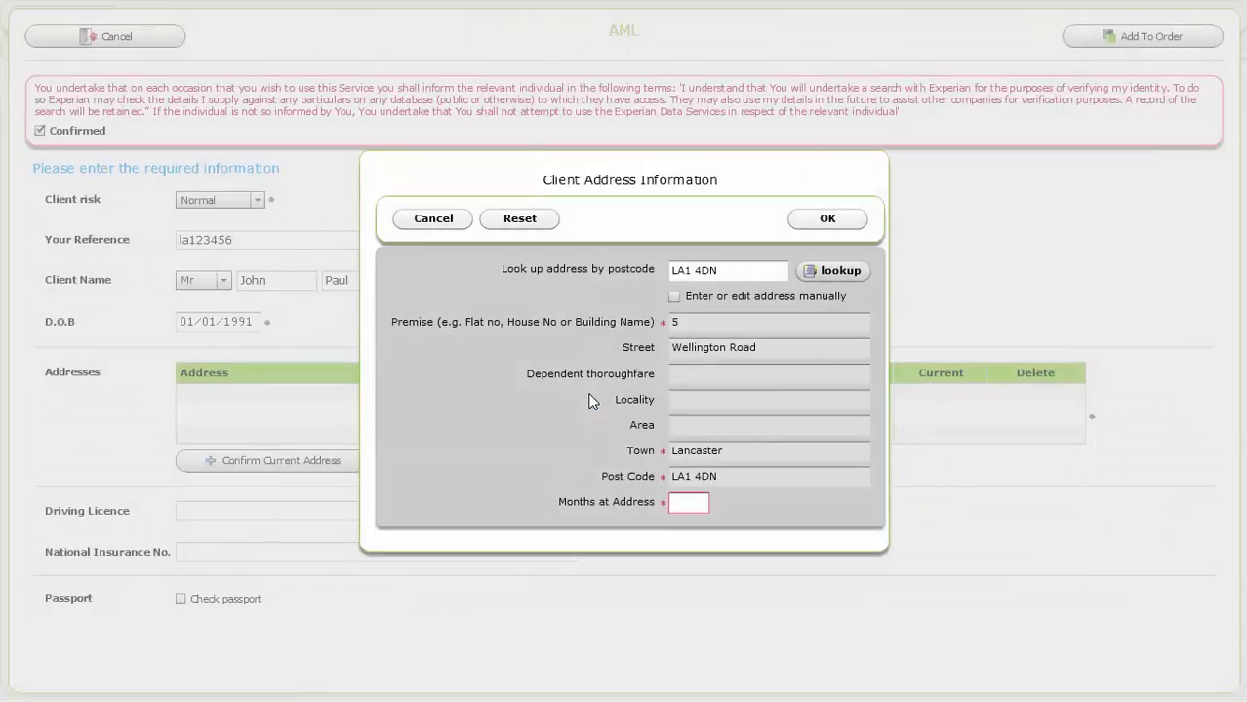
pyautogui.click(679, 504)
pyautogui.click(816, 219)
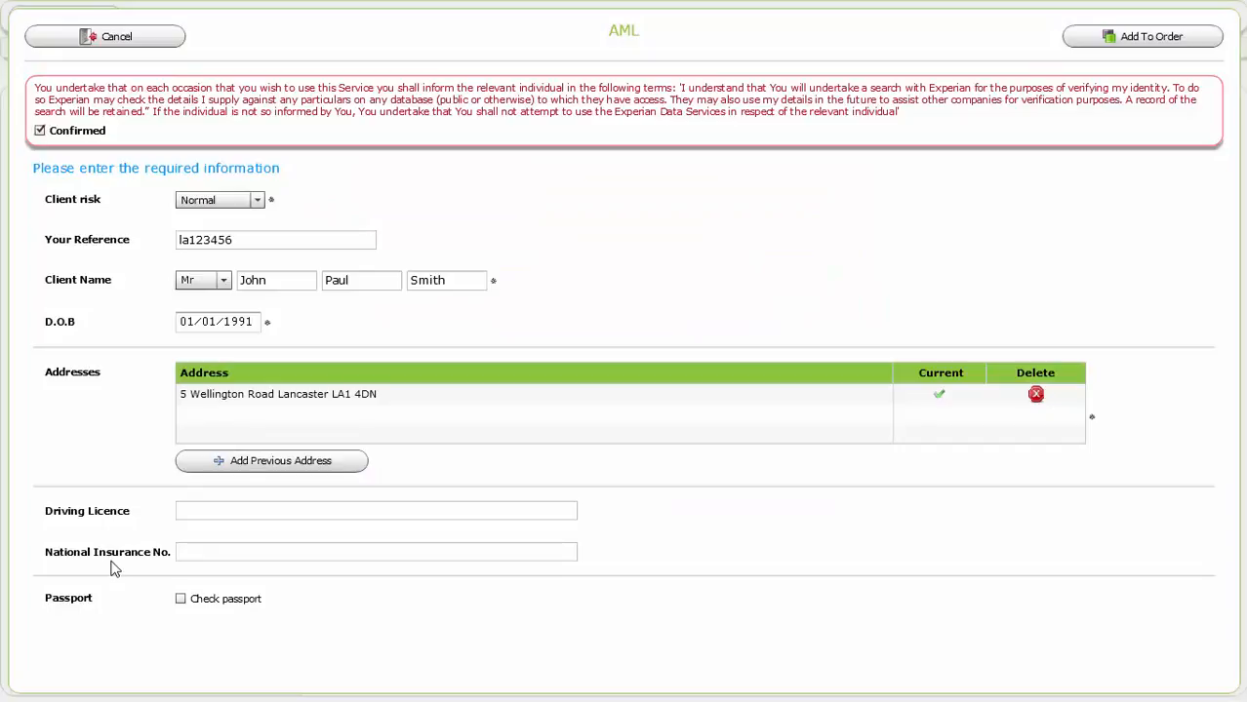
# Add the individual AML check to the order, confirming the client was informed of the search
pyautogui.click(179, 600)
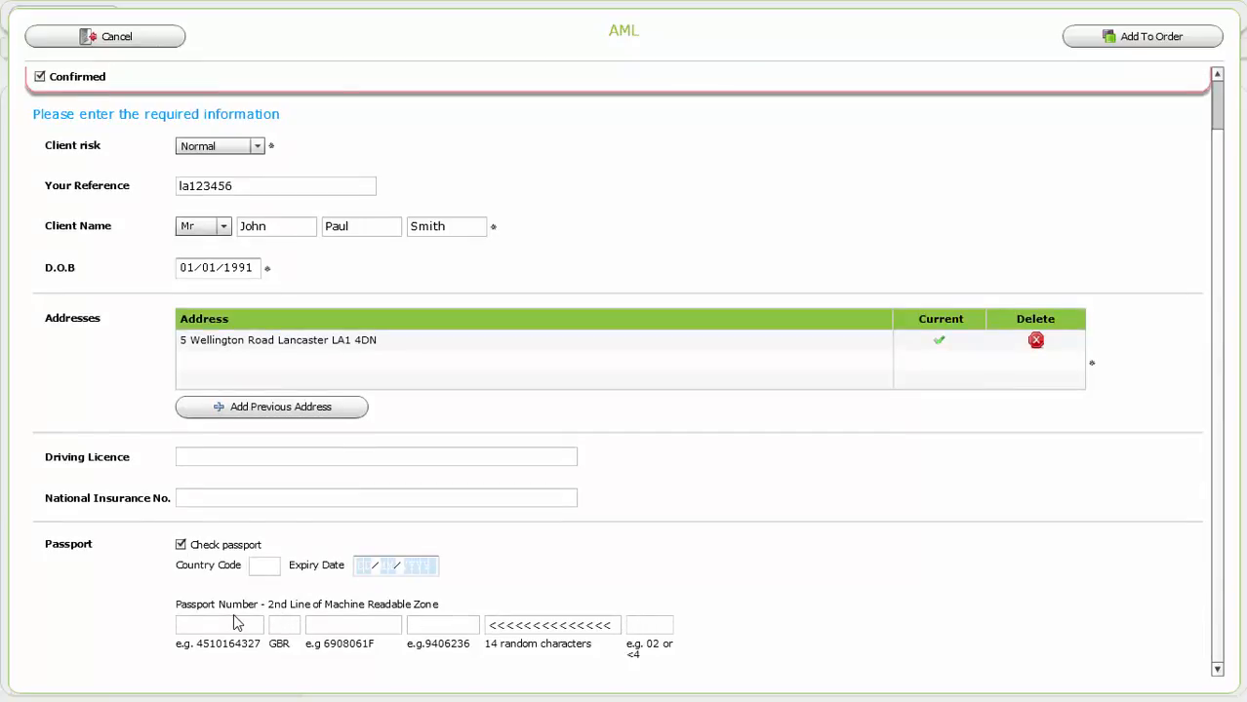
pyautogui.click(179, 545)
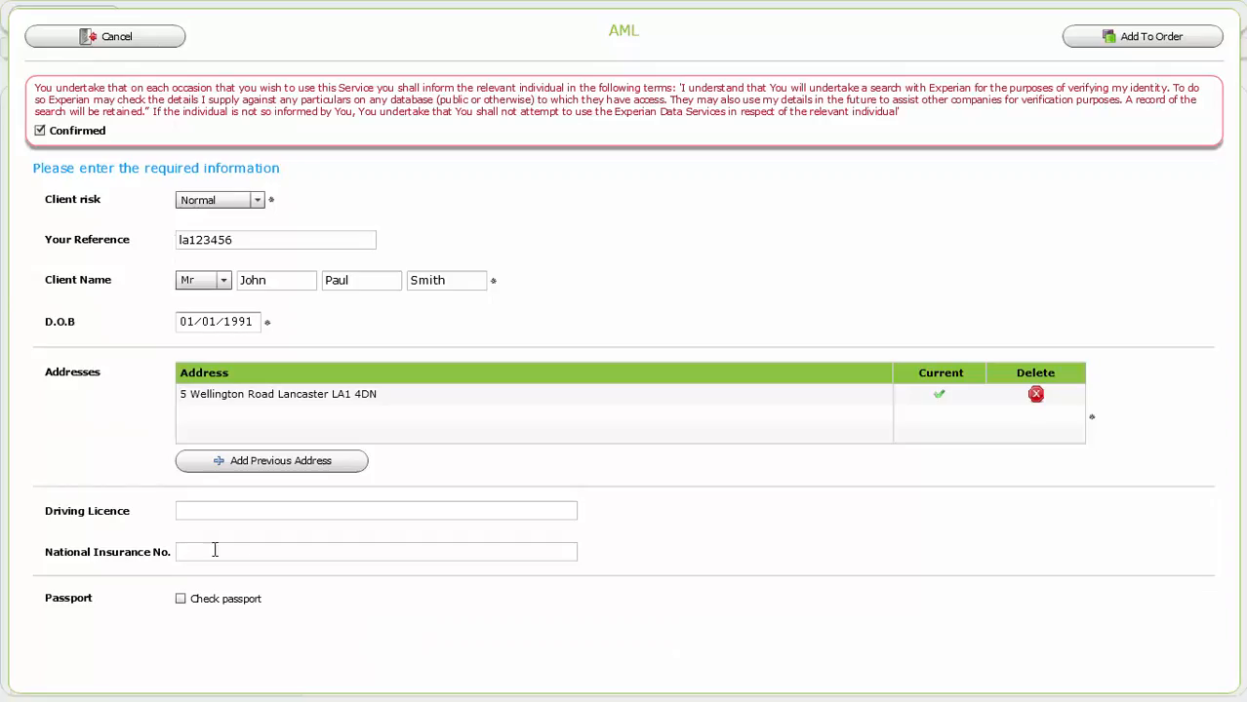
pyautogui.click(1146, 49)
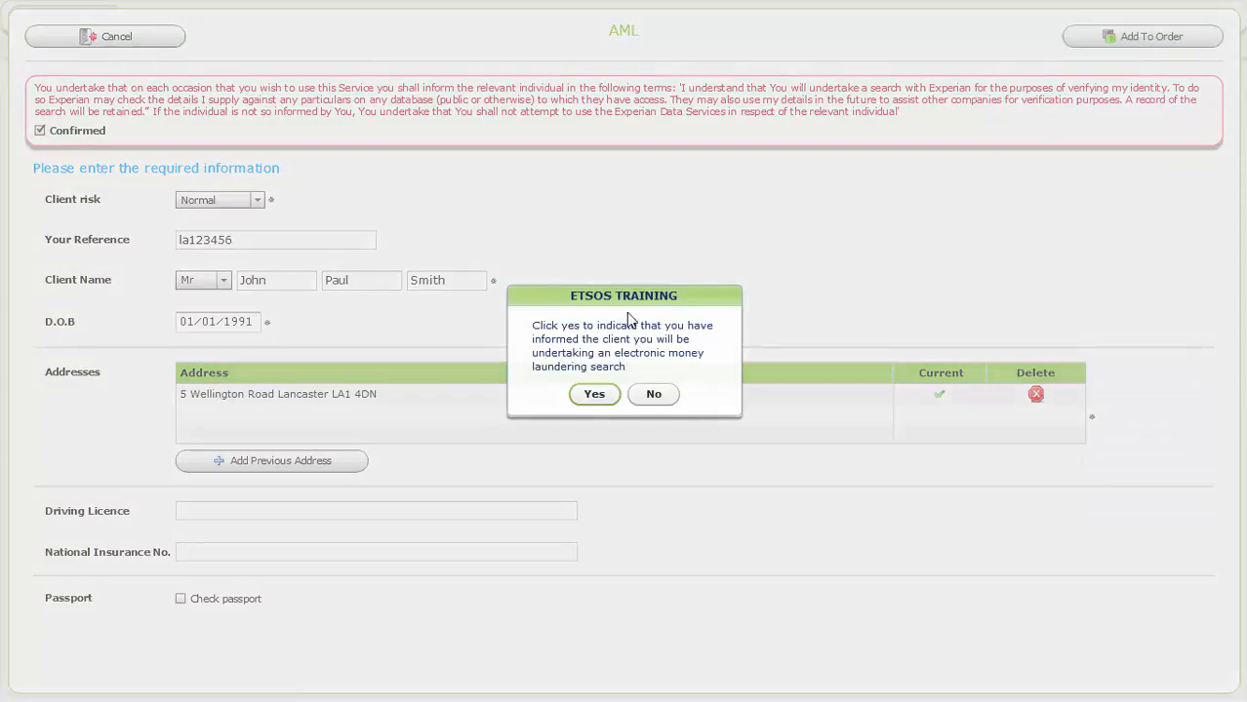
pyautogui.click(582, 396)
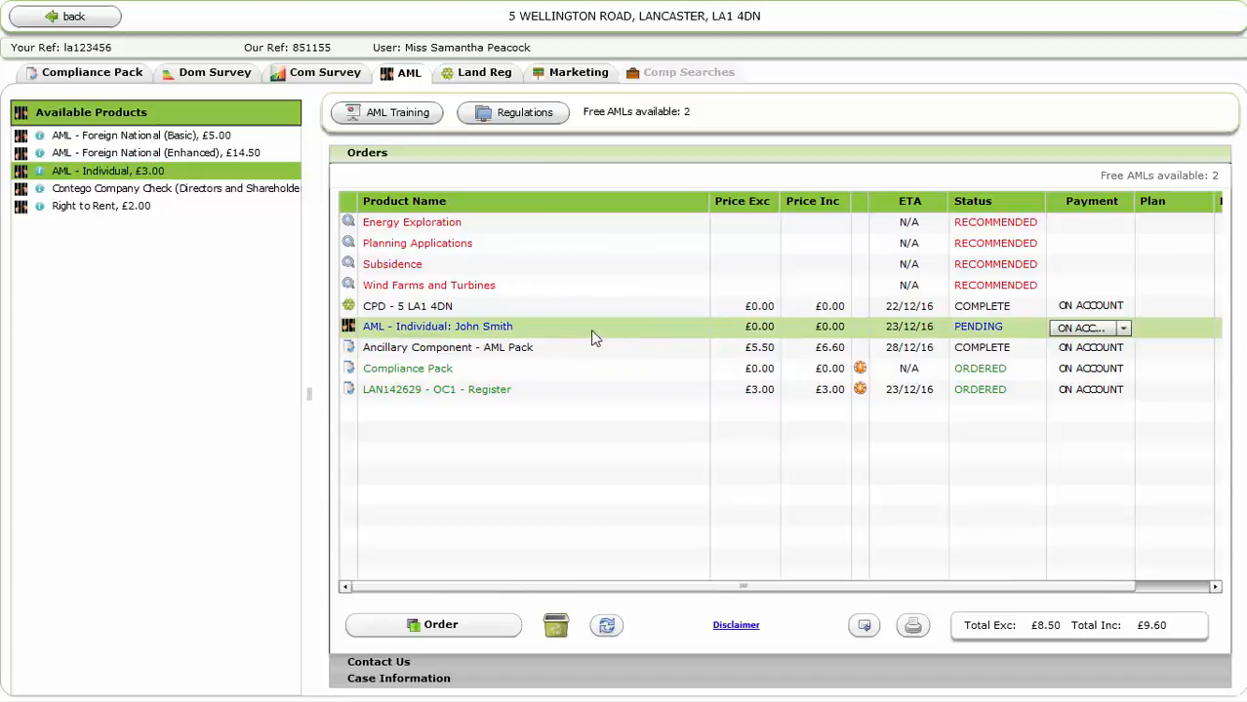
# Order the pending AML - Individual row and refresh until it shows COMPLETE
pyautogui.click(565, 334)
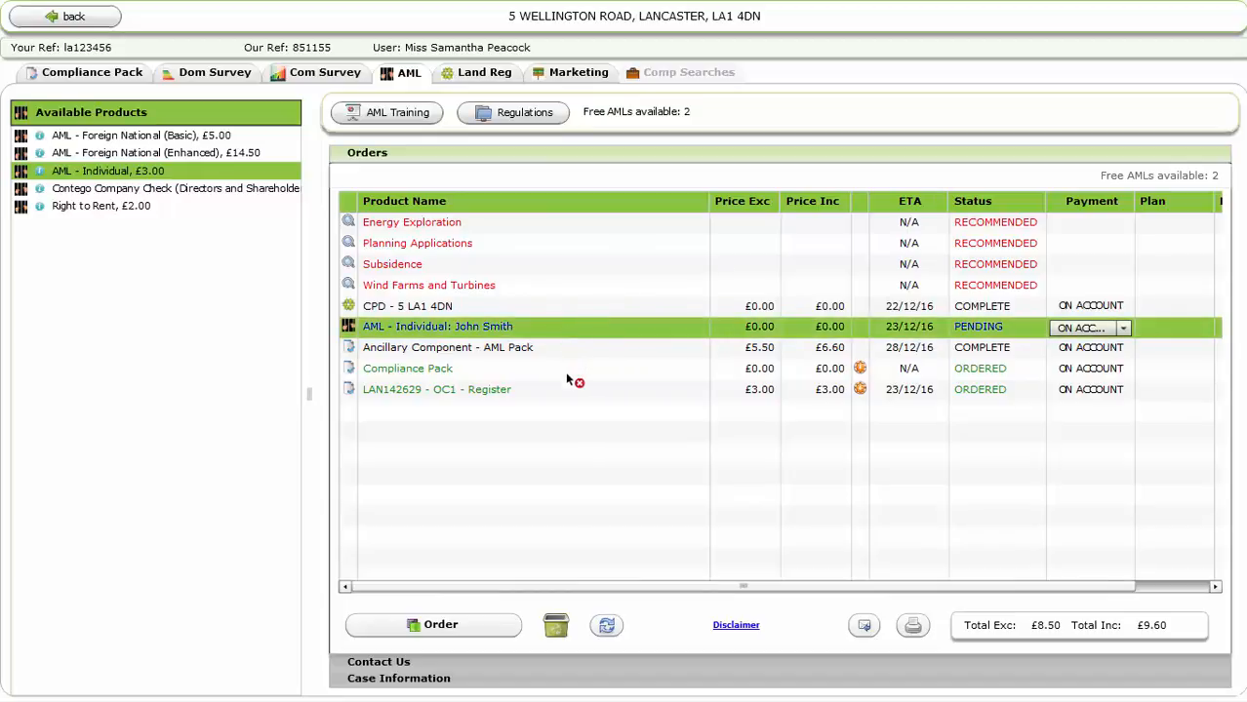
pyautogui.moveTo(536, 591); pyautogui.dragTo(532, 337)
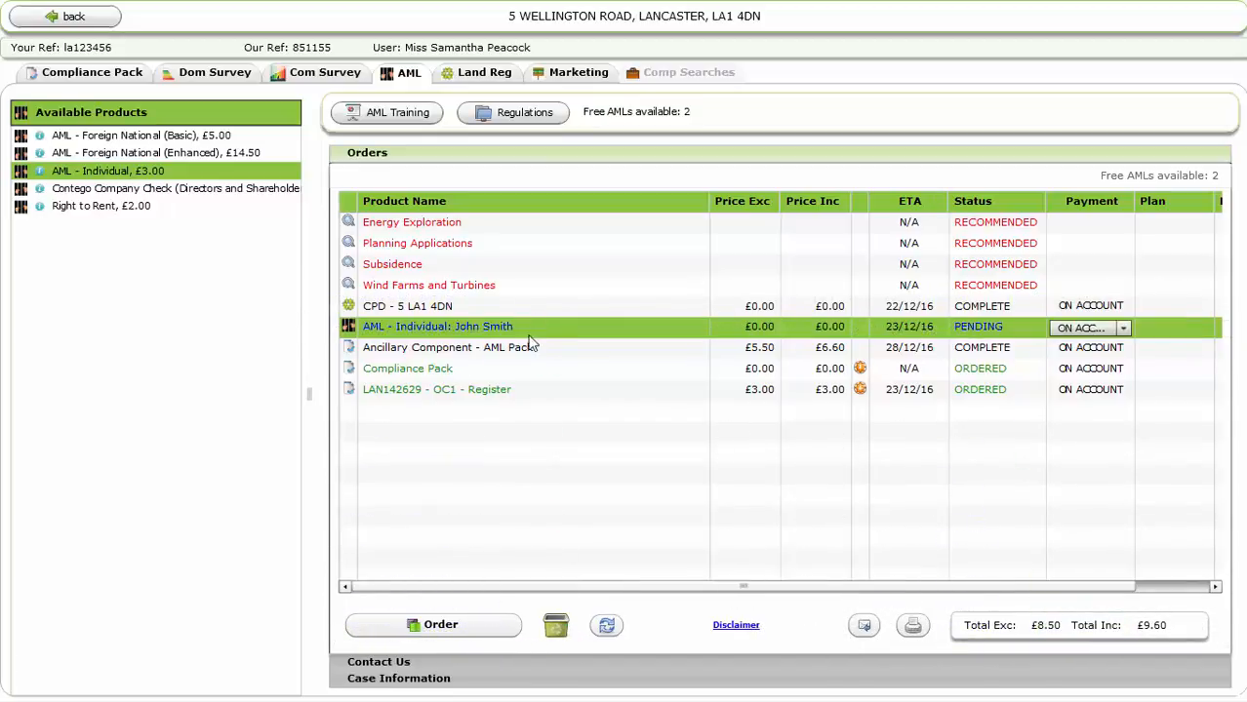
pyautogui.click(482, 629)
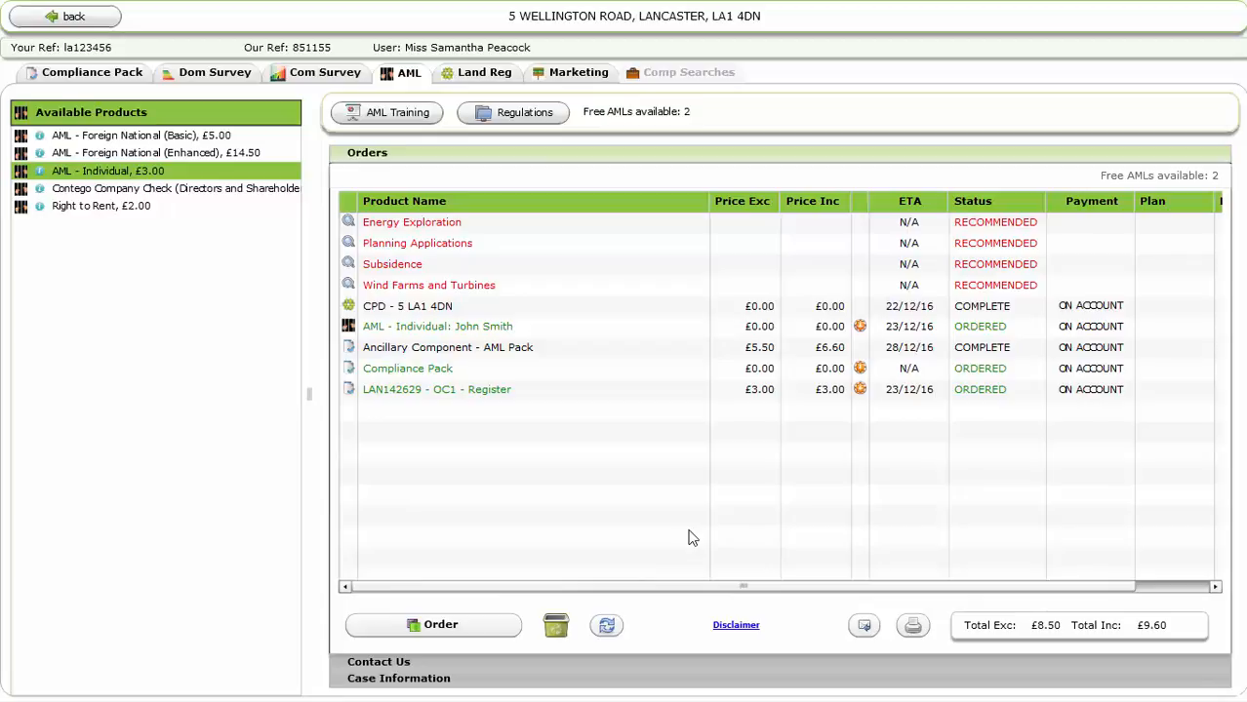
pyautogui.click(605, 626)
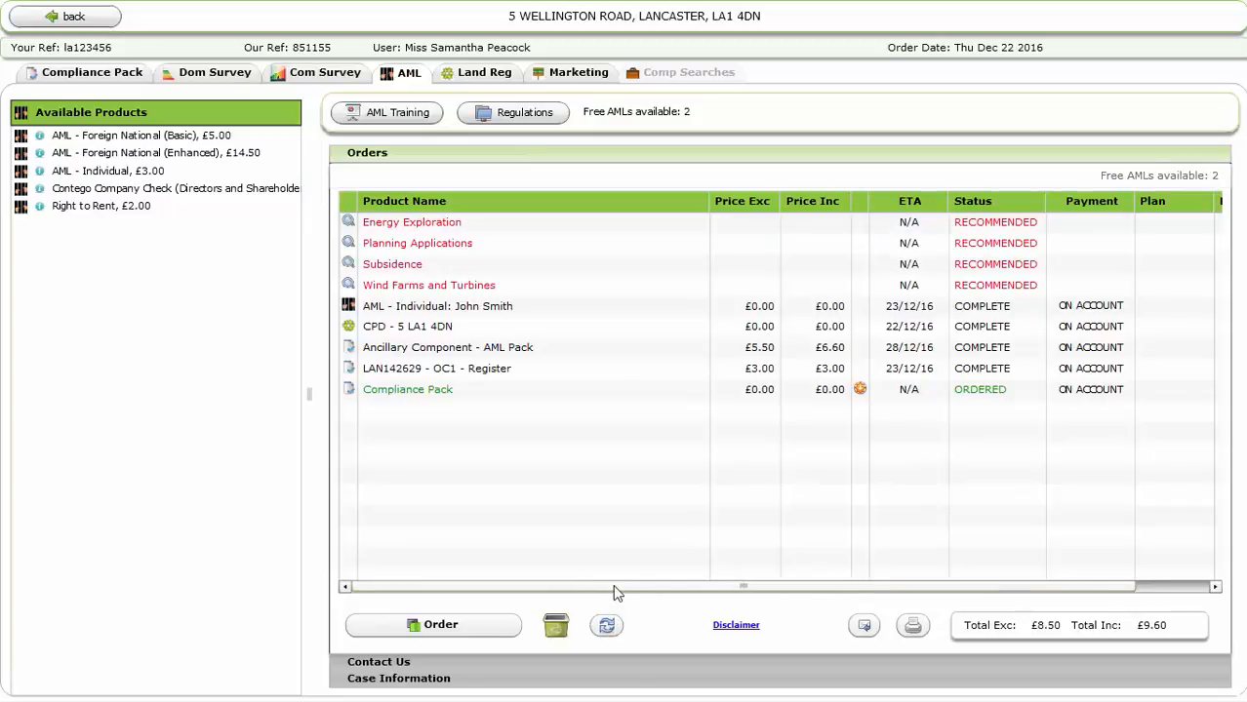
pyautogui.moveTo(616, 587); pyautogui.dragTo(711, 586)
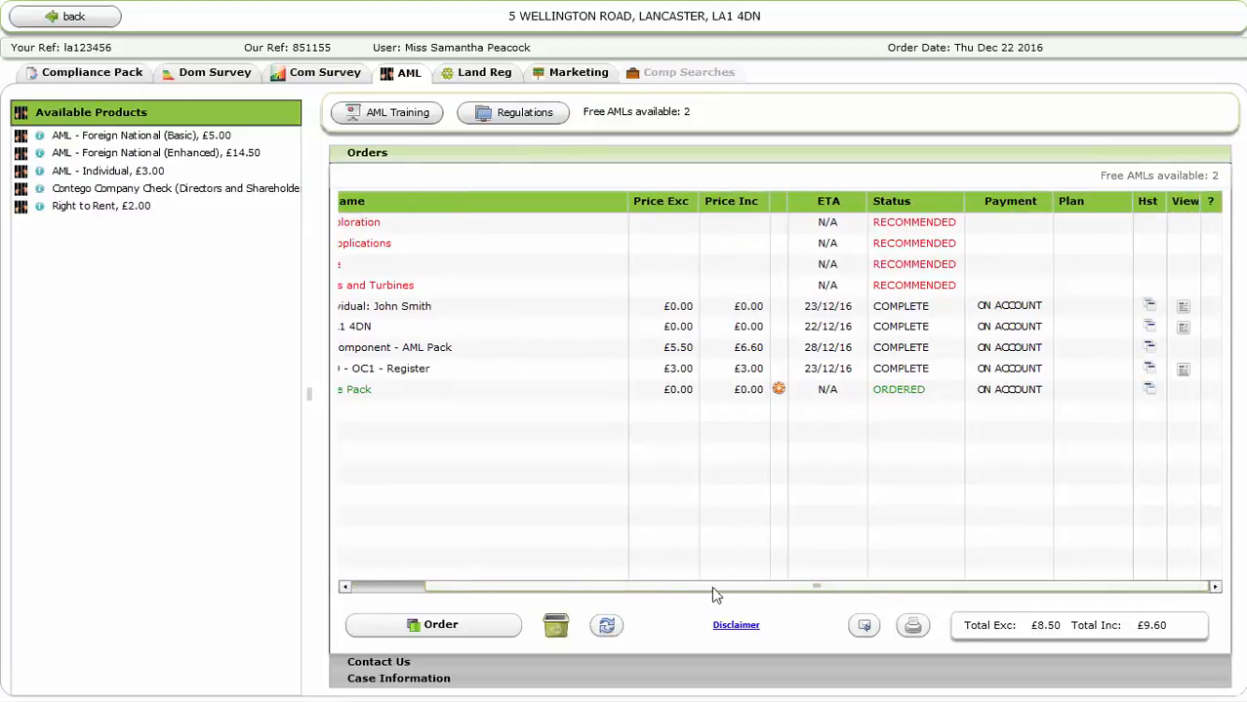
pyautogui.click(1182, 310)
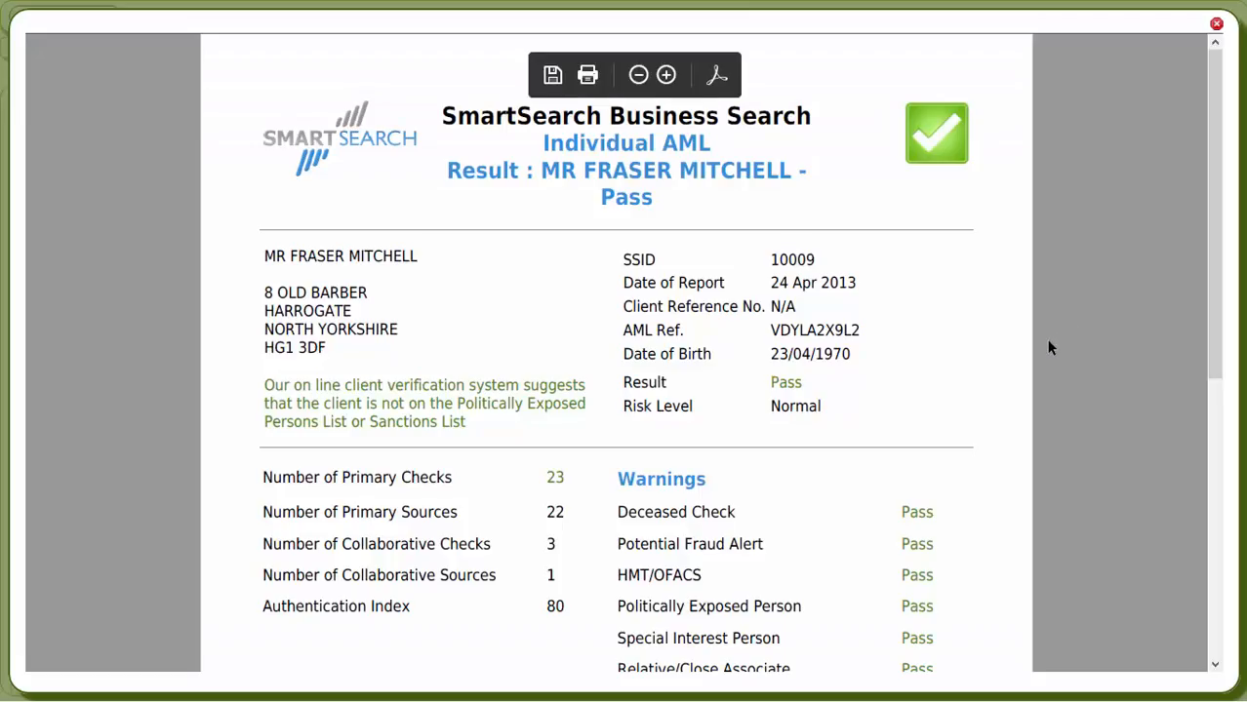
pyautogui.scroll(-10, 1050, 348)
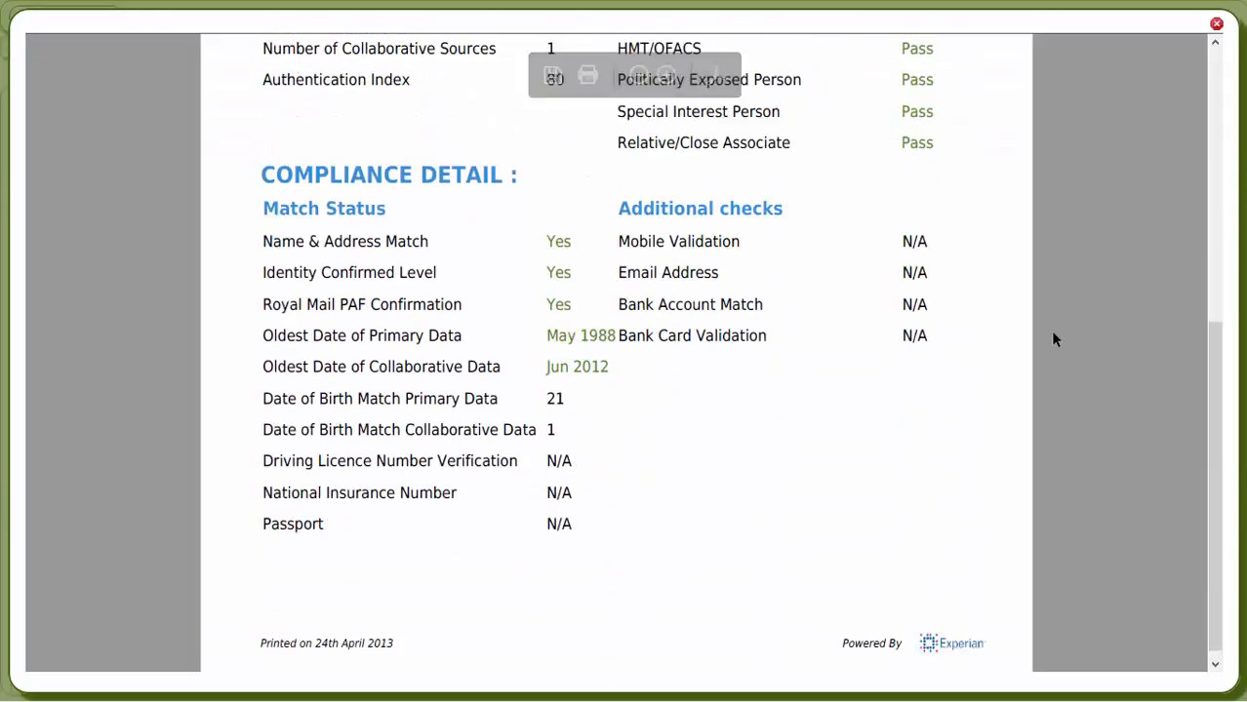
pyautogui.scroll(8, 1053, 334)
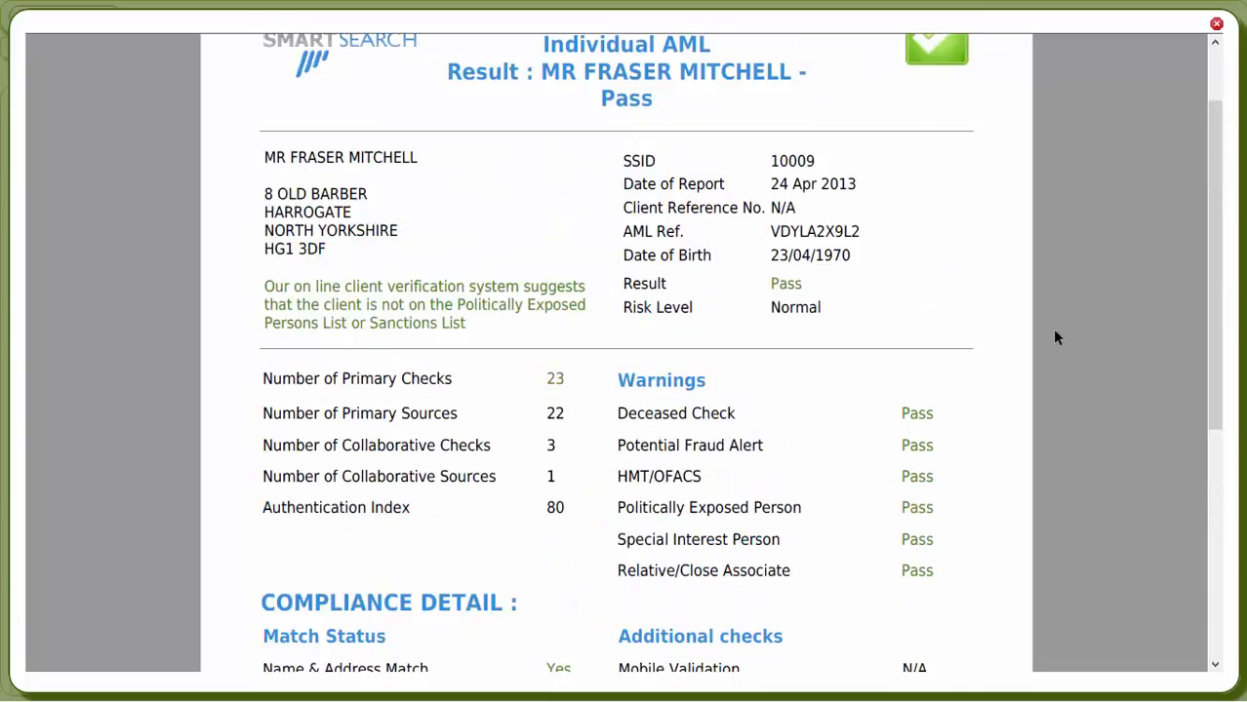
pyautogui.scroll(2, 1053, 336)
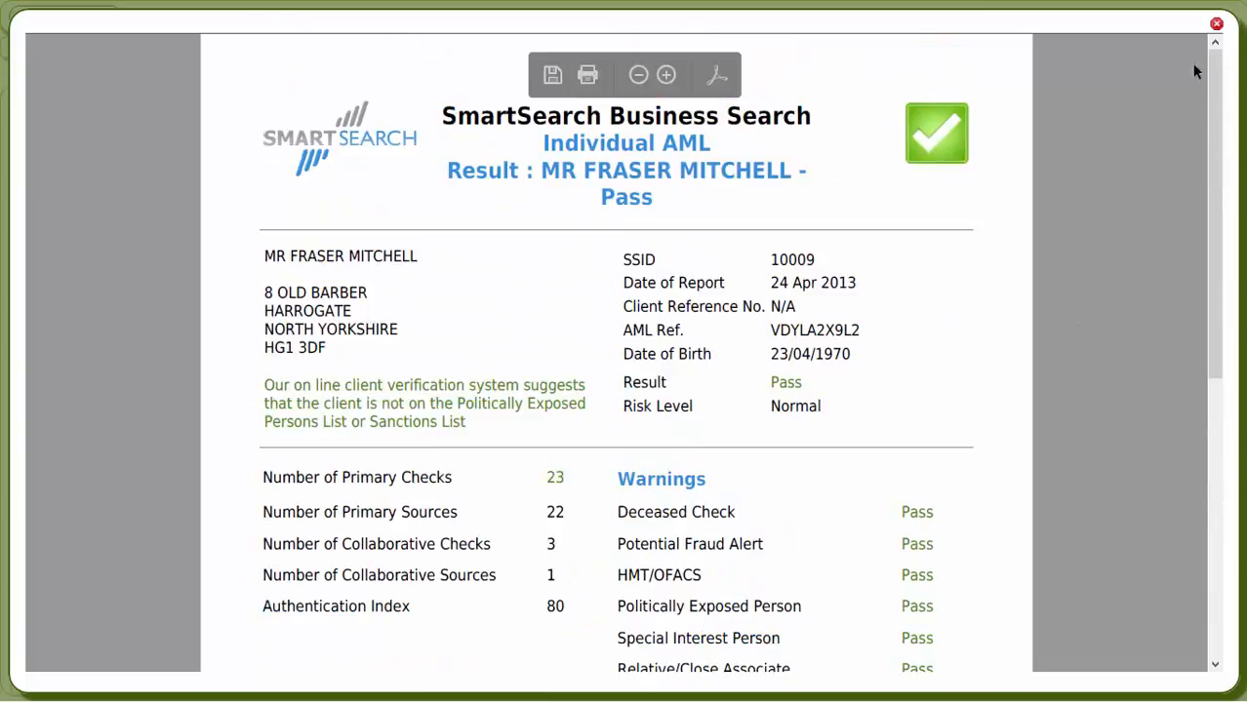
pyautogui.click(1217, 25)
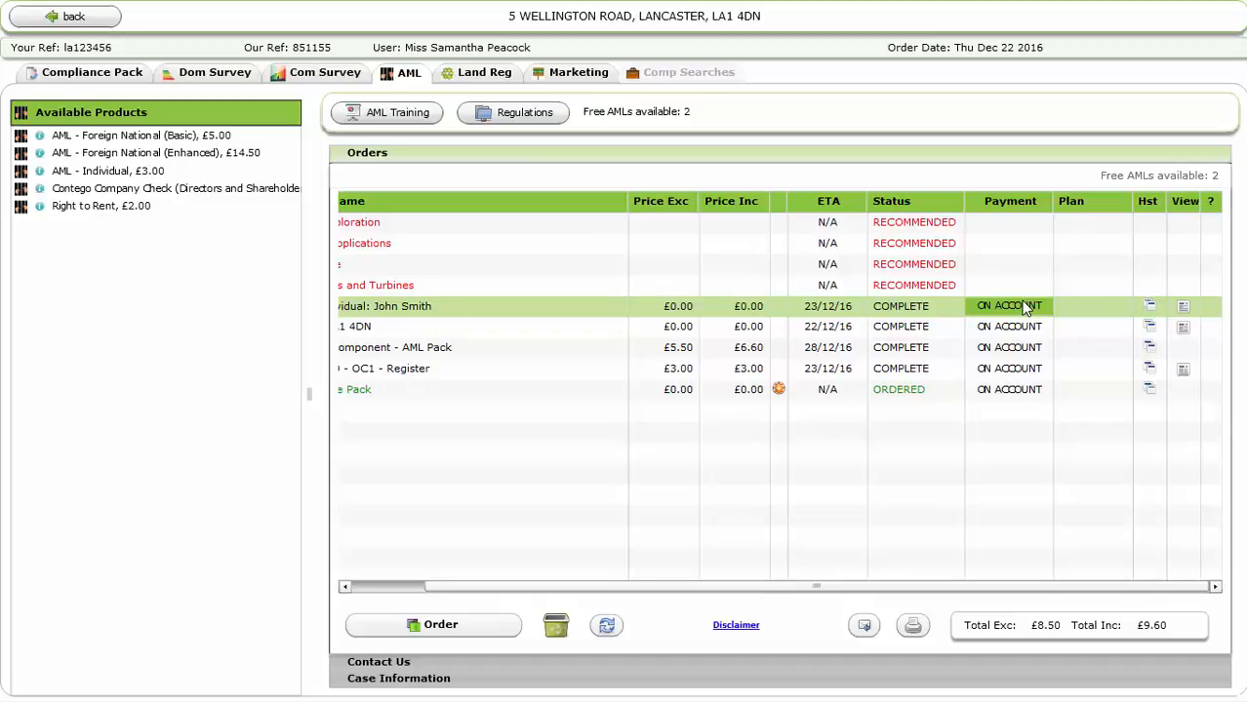
# Cancel the stray AML - Individual form and view the OC1 Register official copy
pyautogui.click(1022, 308)
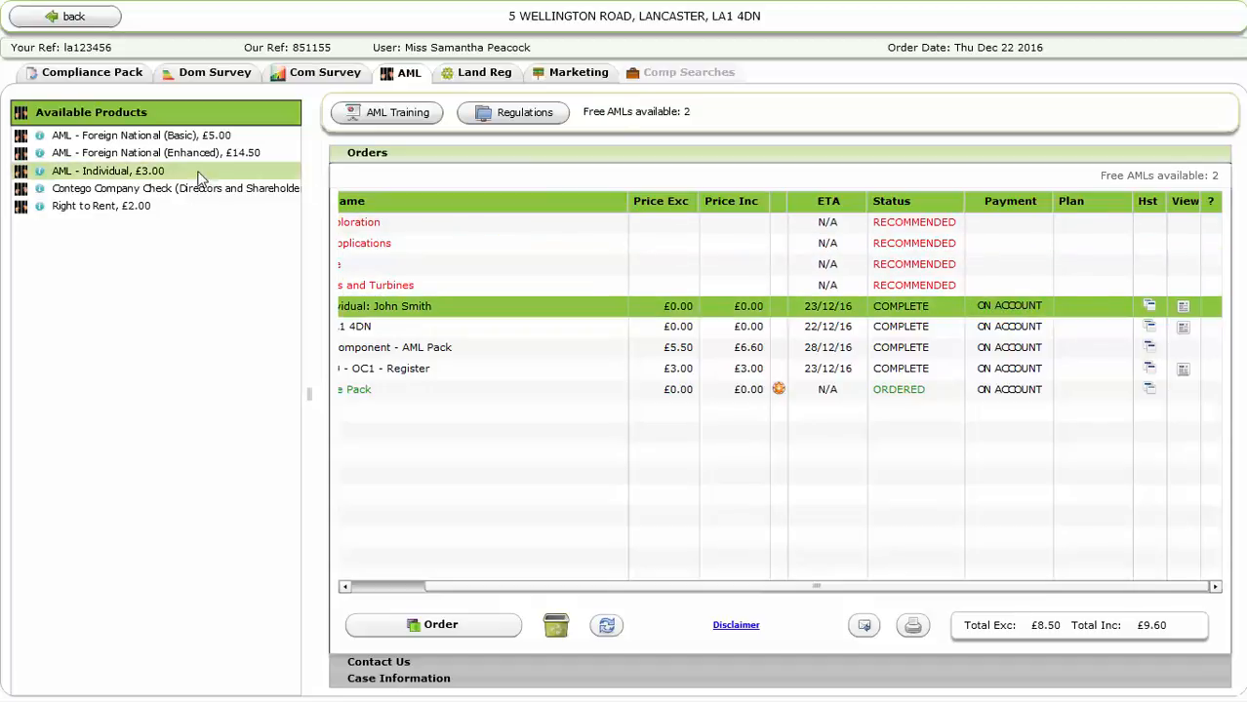
pyautogui.click(168, 174)
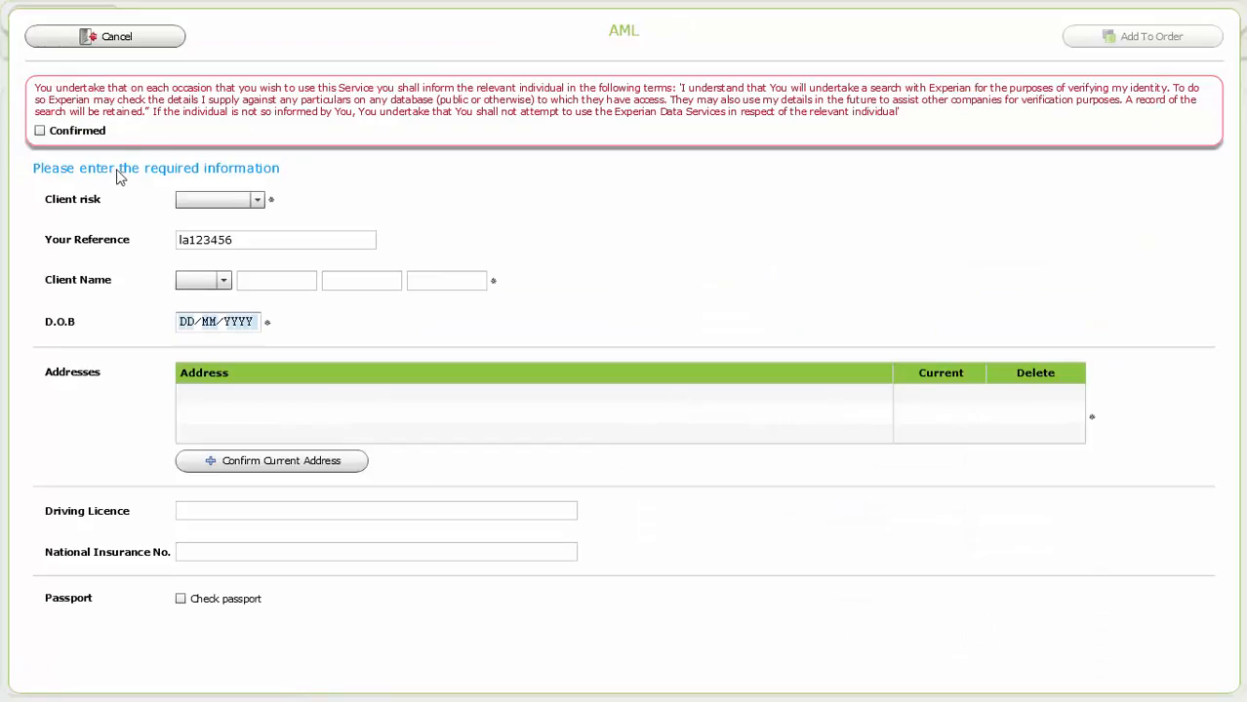
pyautogui.click(126, 39)
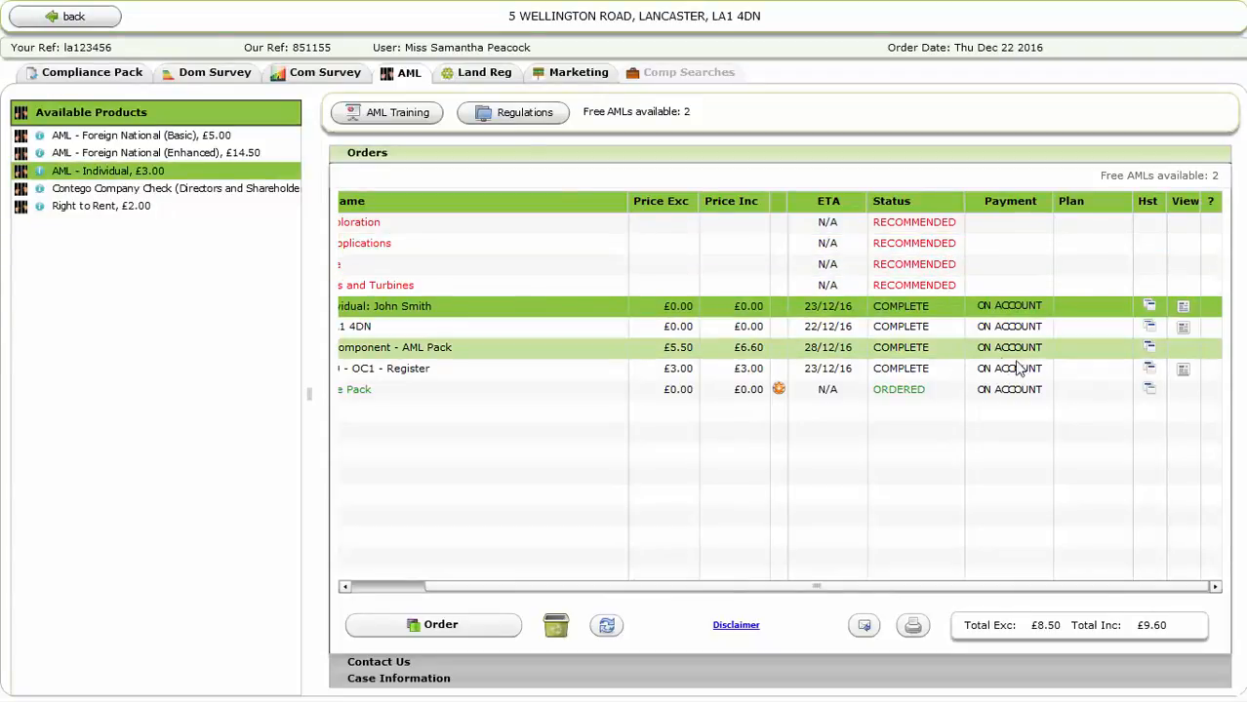
pyautogui.click(1183, 378)
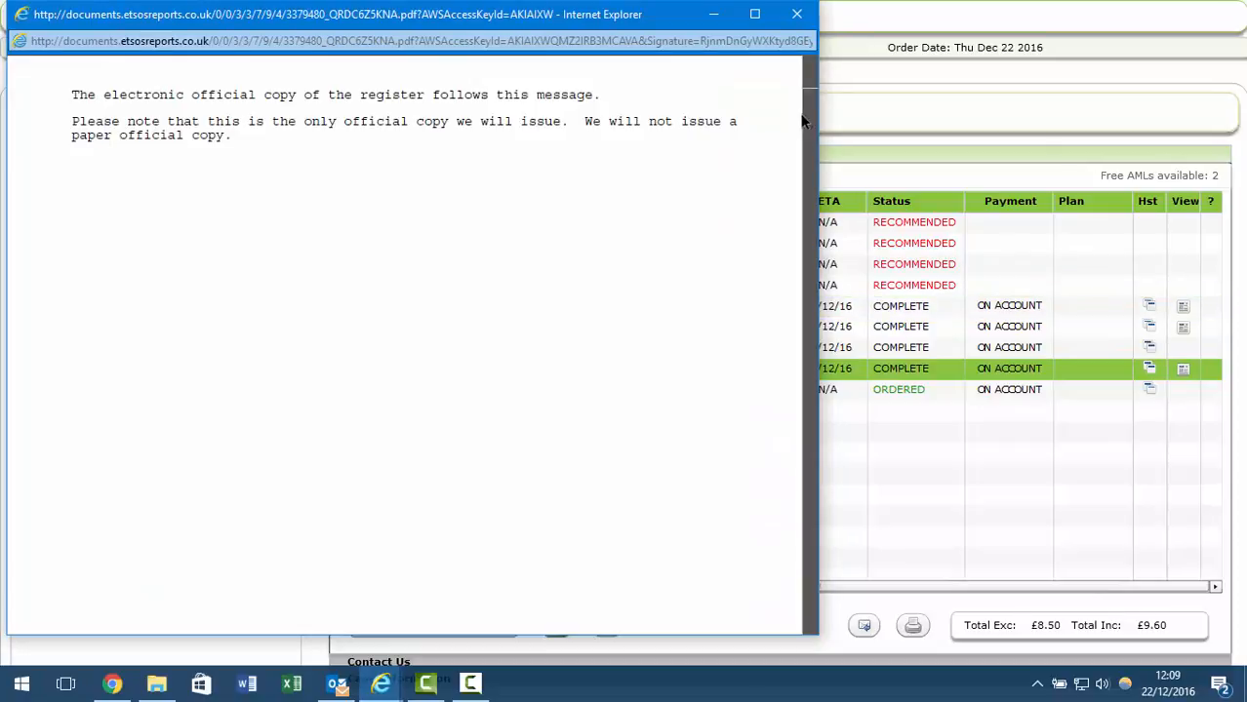
# Read through the three-page OC1 official copy, close it, and return to the orders list
pyautogui.moveTo(808, 108); pyautogui.dragTo(800, 306)
pyautogui.moveTo(799, 318); pyautogui.dragTo(817, 106)
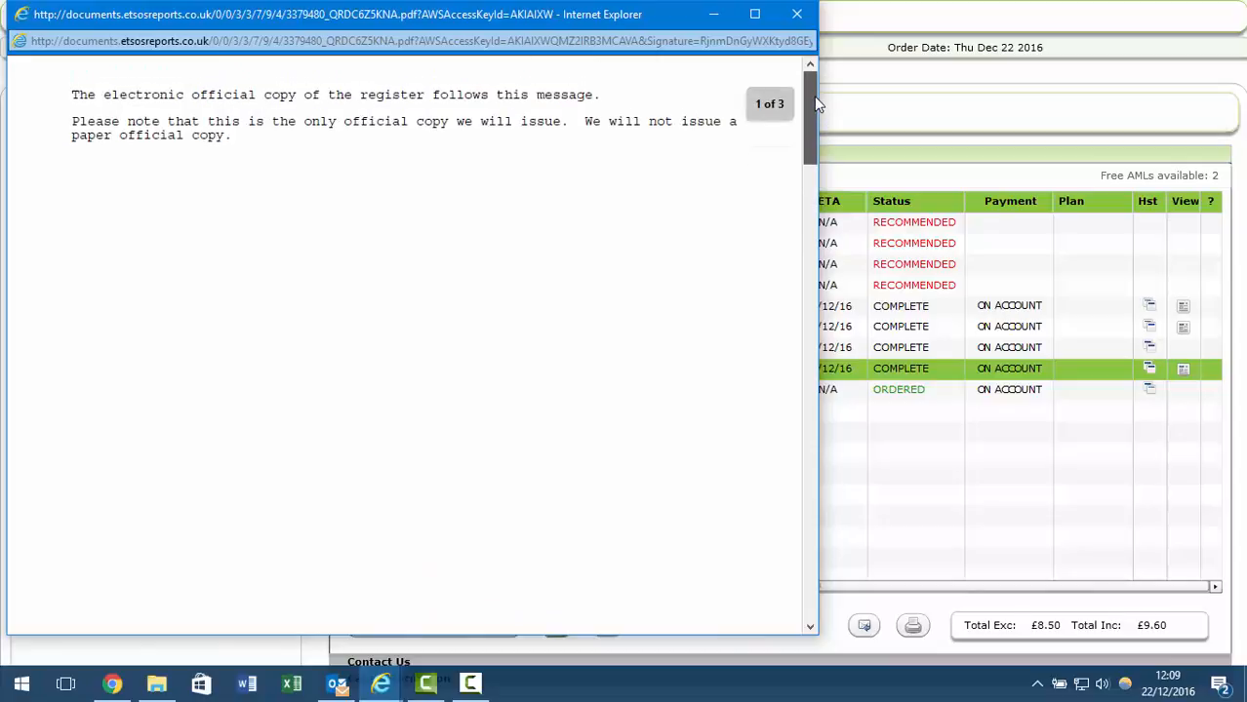
pyautogui.click(796, 14)
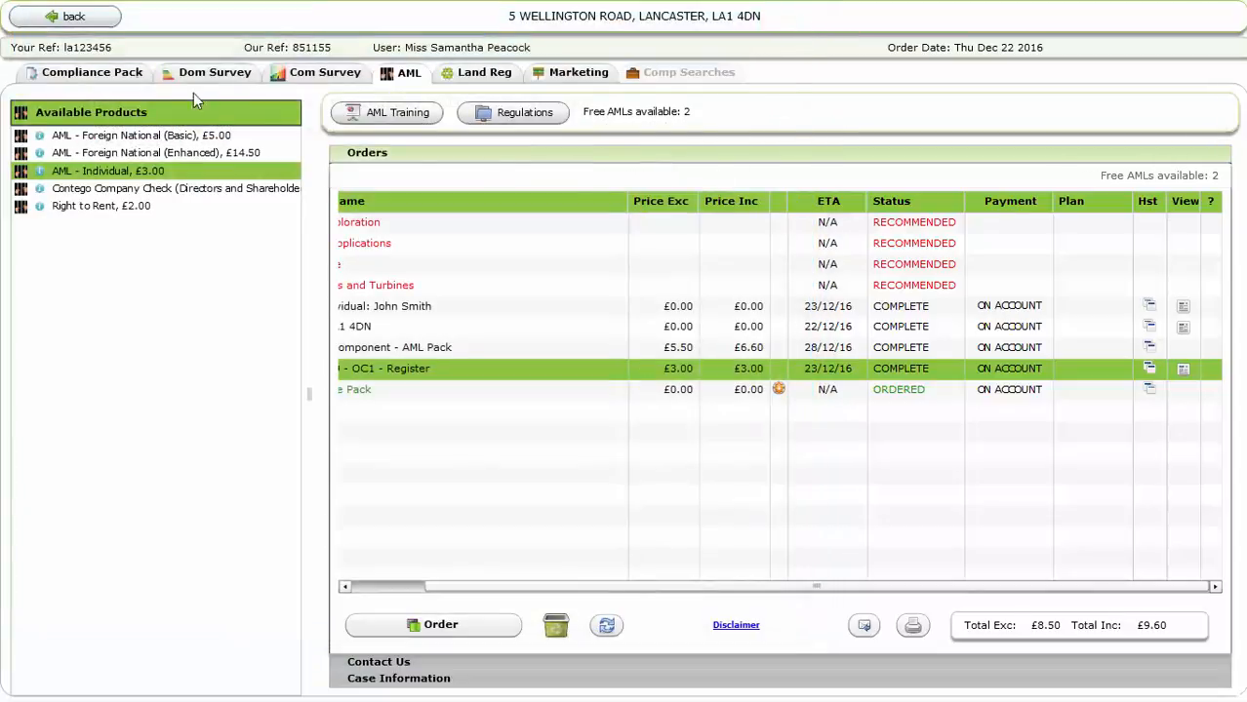
pyautogui.click(72, 18)
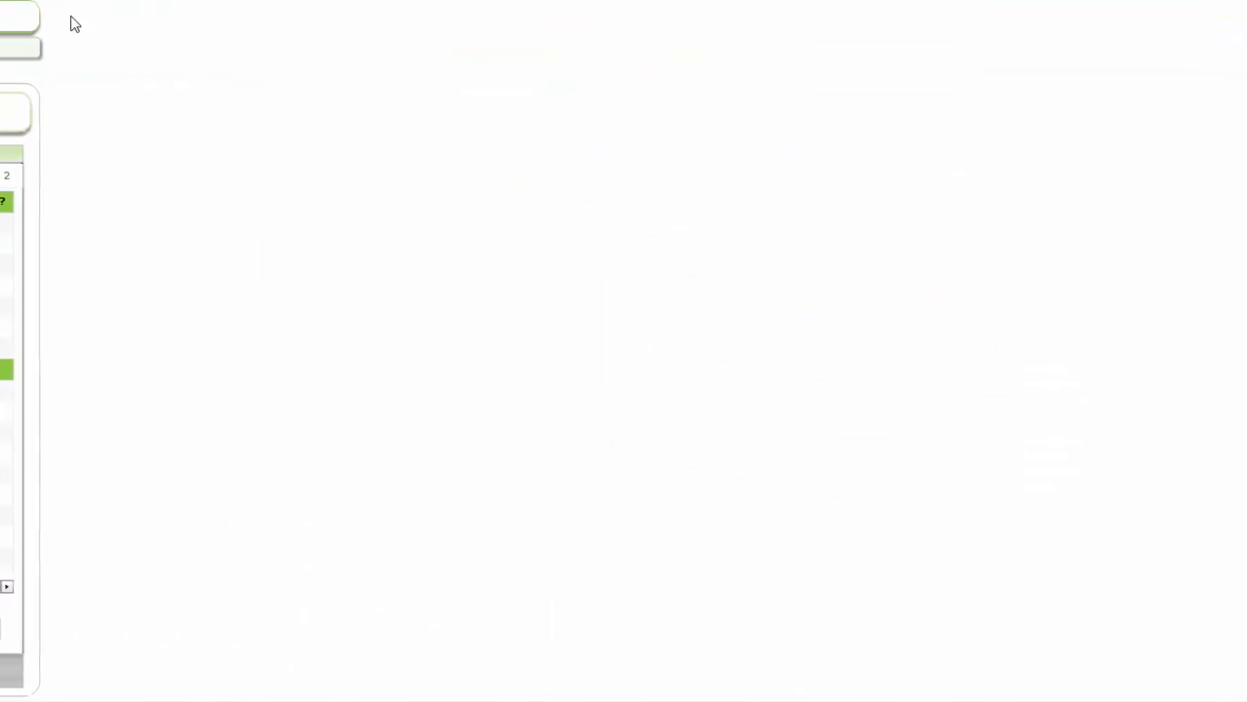